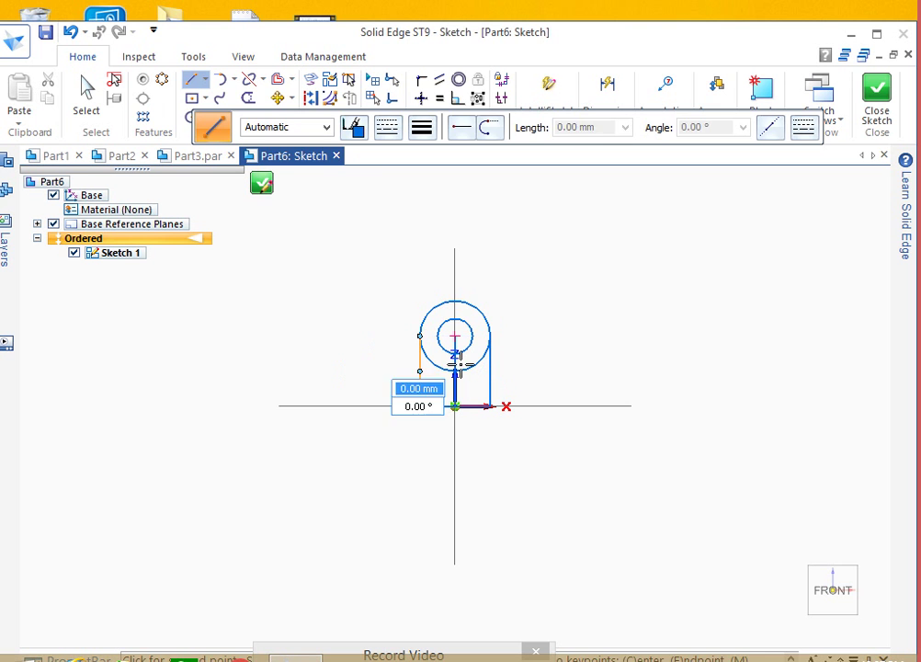
Step: Trim the overhanging base line stub and the lower half of the outer circle, and finish the sketch
{"action": "left_click", "coordinate": [247, 97]}
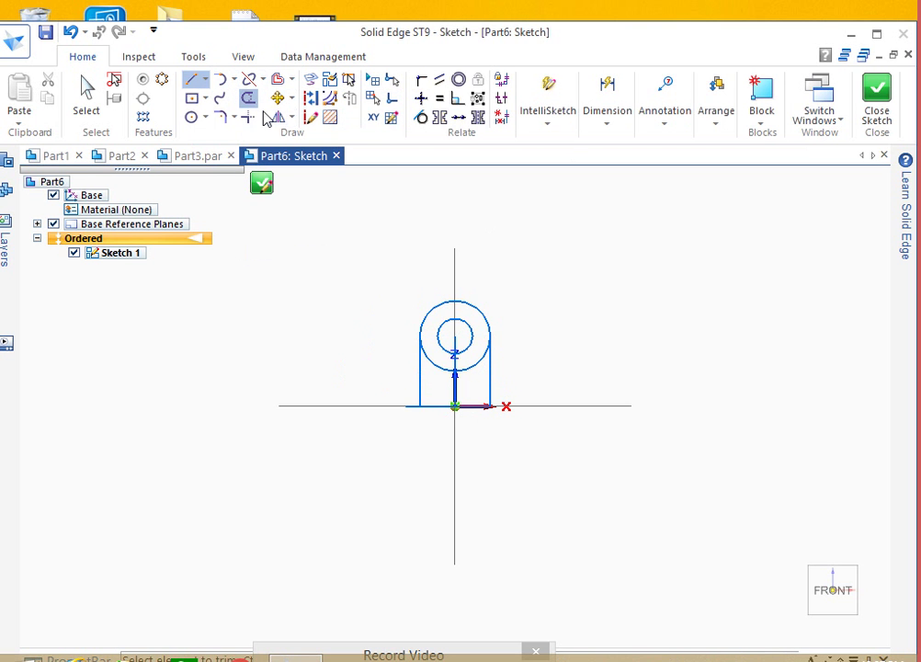
{"action": "left_click", "coordinate": [410, 405]}
{"action": "left_click", "coordinate": [467, 367]}
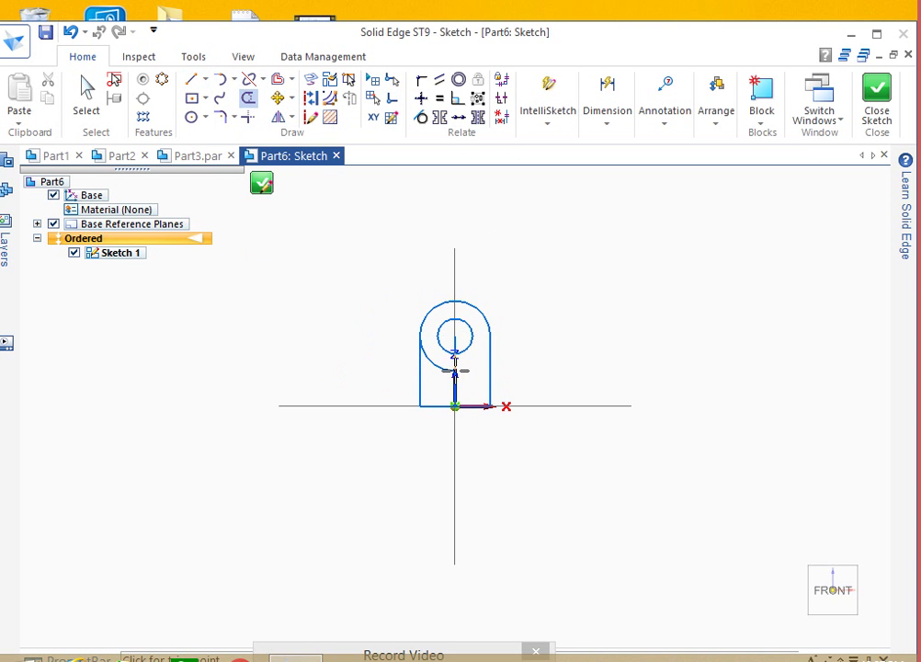
{"action": "left_click", "coordinate": [430, 366]}
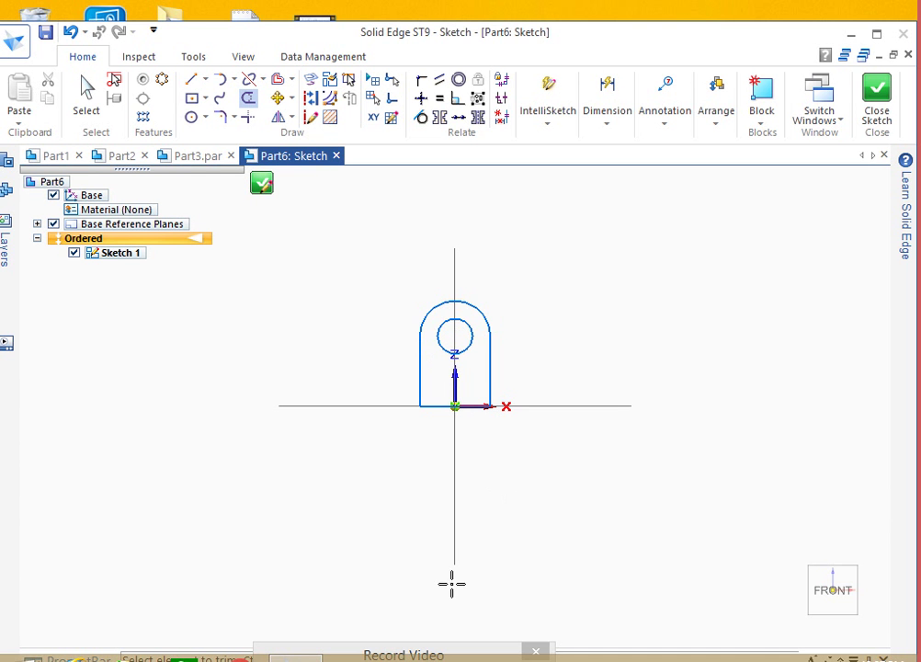
{"action": "left_click", "coordinate": [262, 186]}
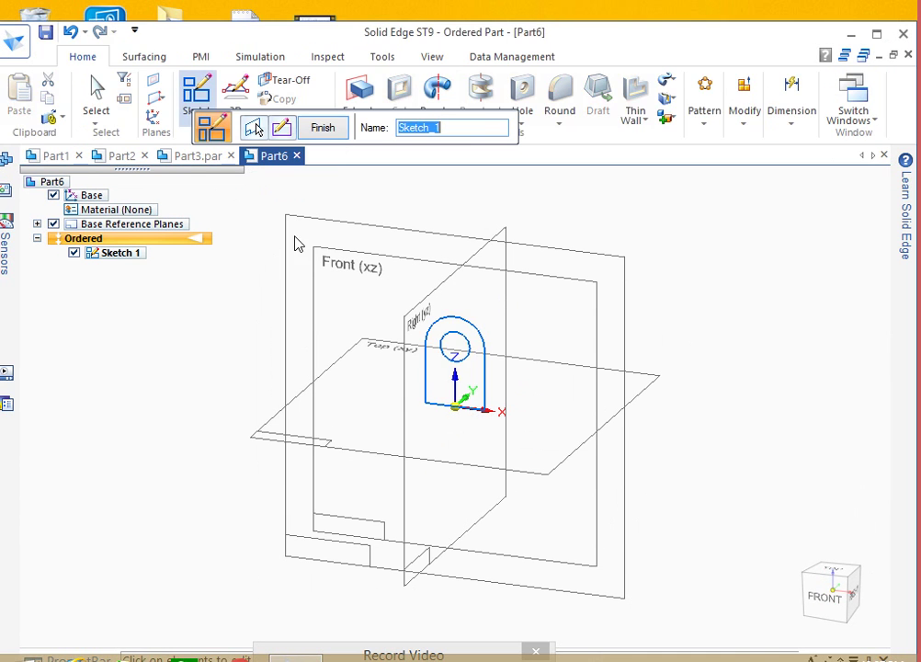
{"action": "left_click", "coordinate": [327, 130]}
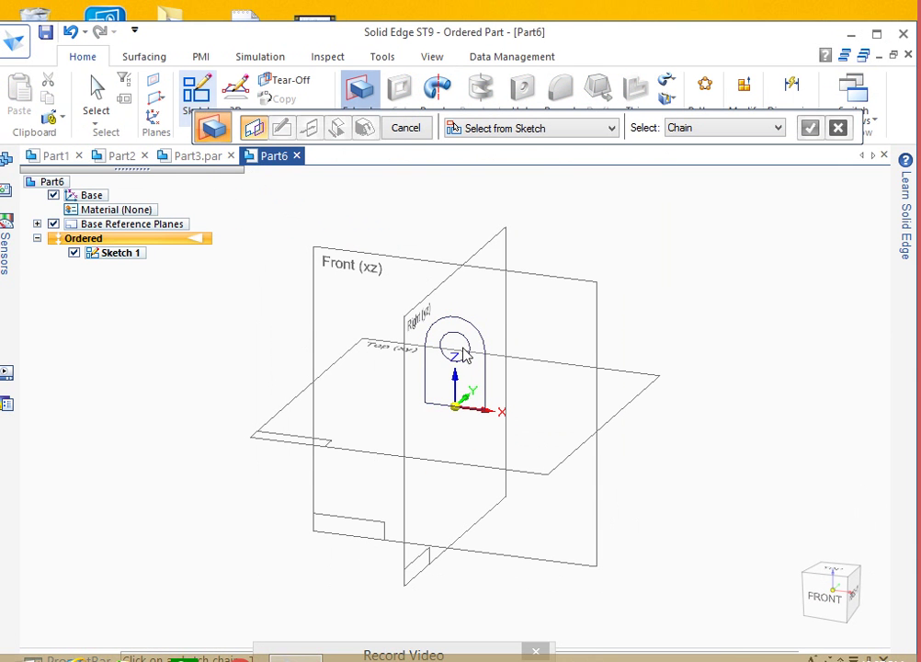
Step: Extrude the rounded profile with its hole symmetrically about the Front (xz) plane to a distance of 24 mm
{"action": "left_click", "coordinate": [469, 347]}
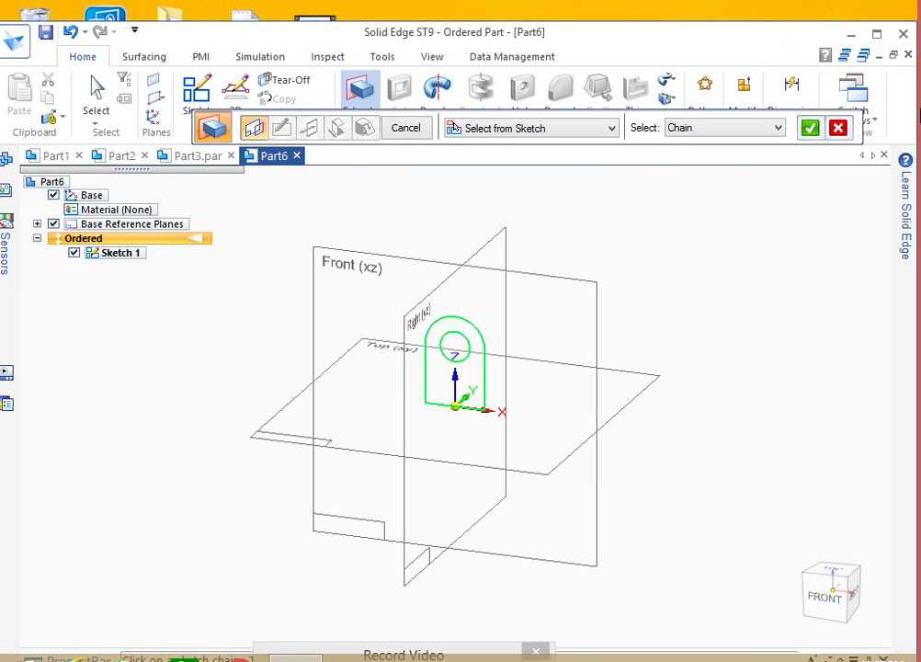
{"action": "left_click", "coordinate": [810, 128]}
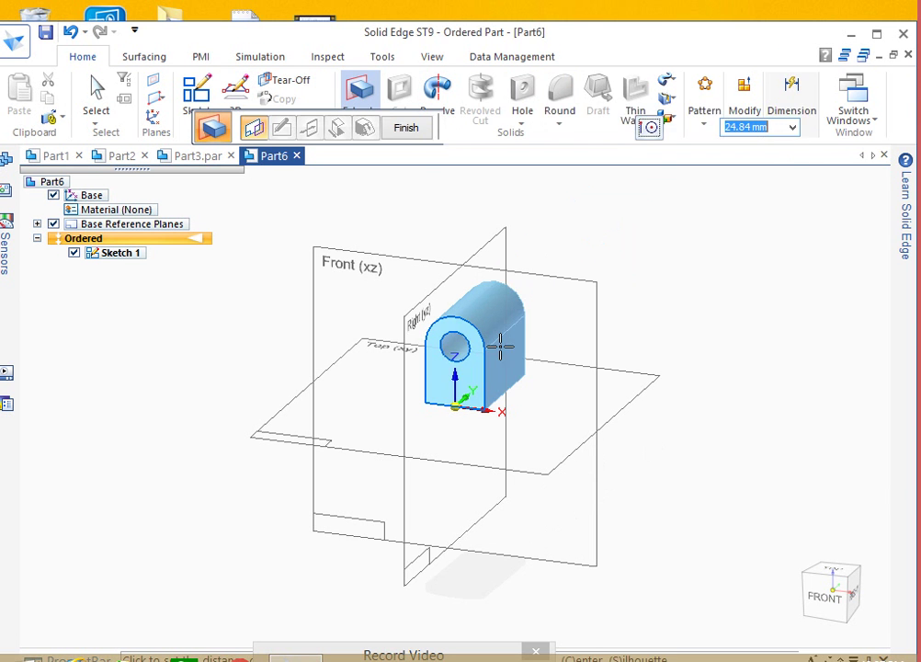
{"action": "left_click", "coordinate": [485, 128]}
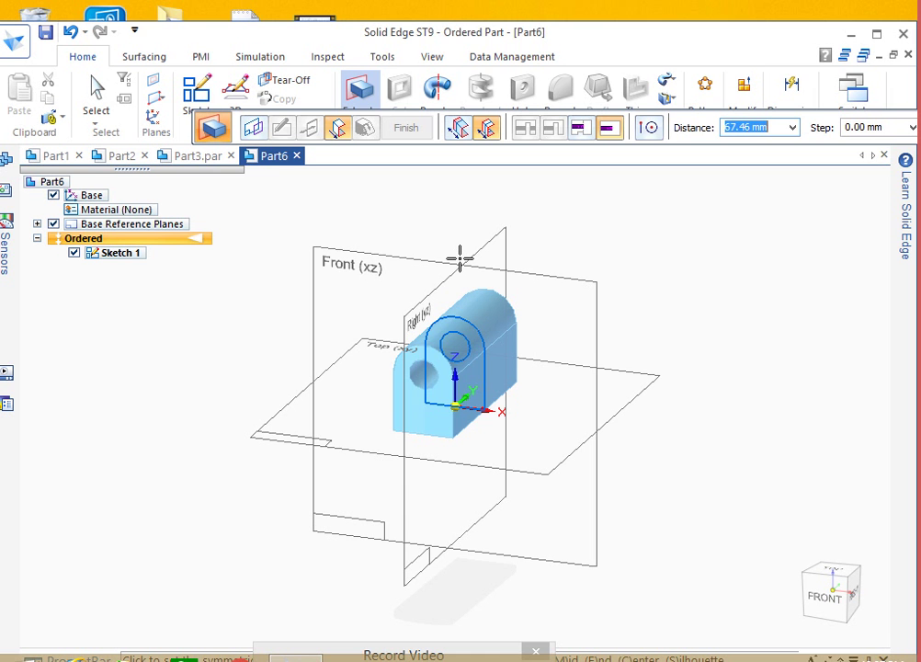
{"action": "type", "text": "24"}
{"action": "key", "text": "Return"}
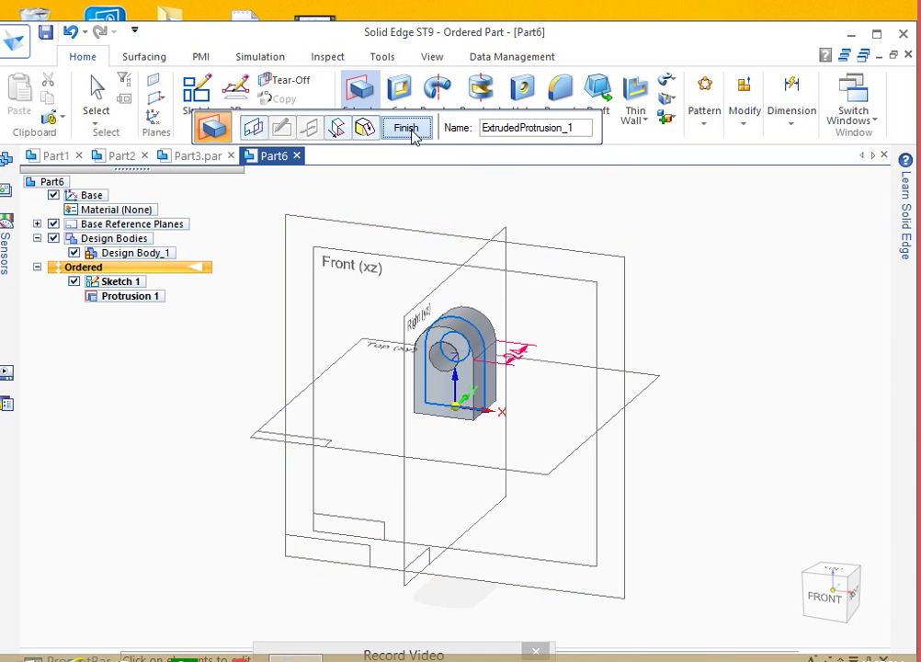
{"action": "left_click", "coordinate": [413, 135]}
Step: Start a sketch on the Right (yz) plane and draw a 6 mm horizontal line from the top edge's midpoint toward +Y
{"action": "mouse_move", "coordinate": [699, 351]}
{"action": "middle_mouse_down"}
{"action": "mouse_move", "coordinate": [717, 299]}
{"action": "mouse_move", "coordinate": [678, 349]}
{"action": "mouse_move", "coordinate": [662, 354]}
{"action": "middle_mouse_up"}
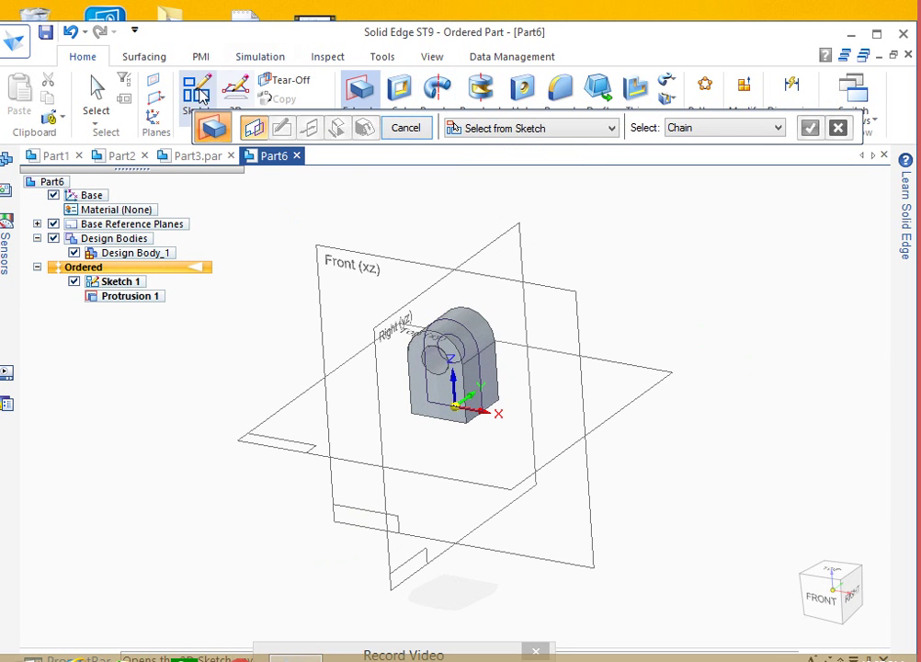
{"action": "left_click", "coordinate": [200, 96]}
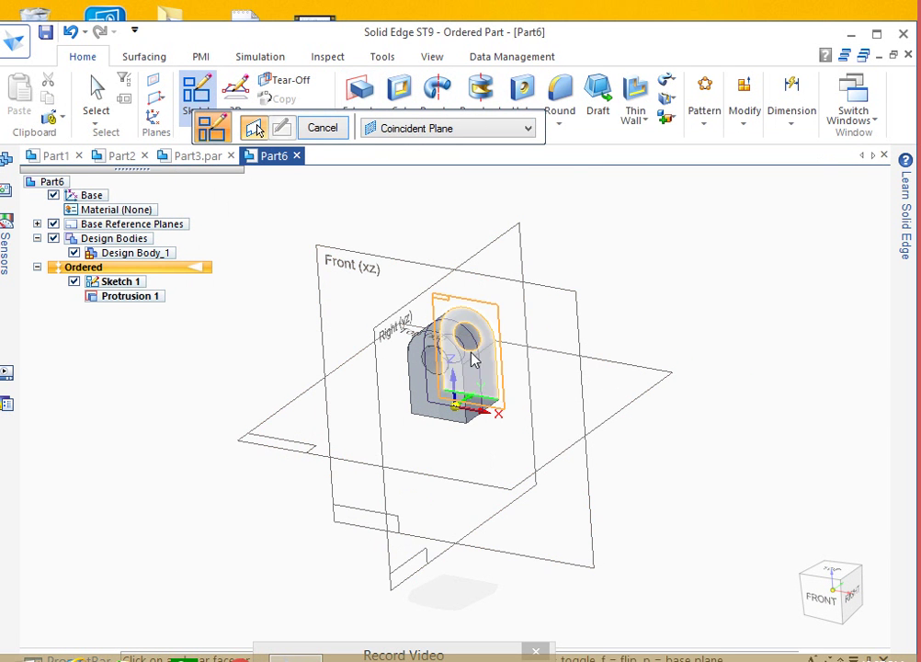
{"action": "left_click", "coordinate": [439, 295]}
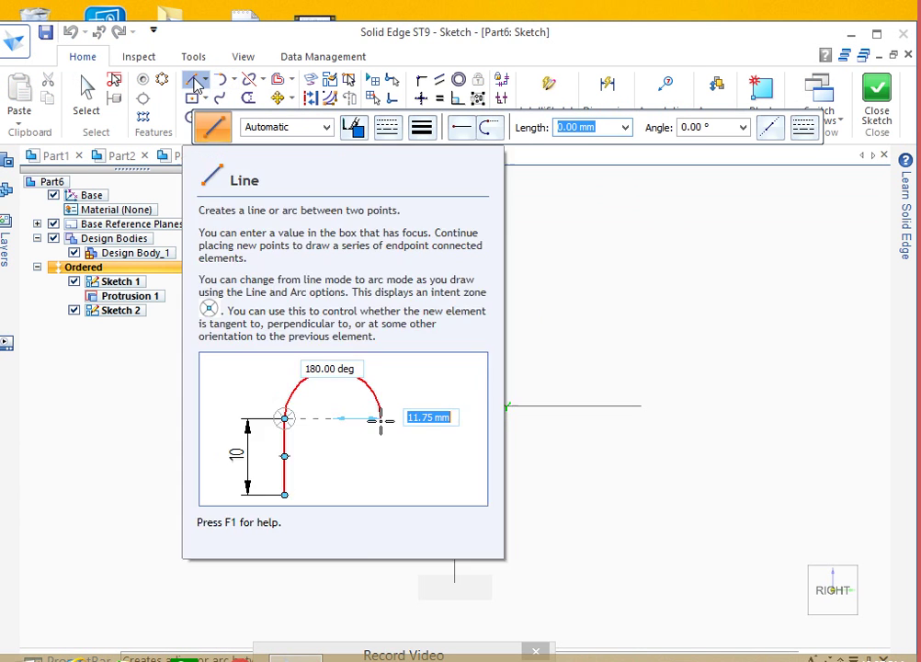
{"action": "left_click", "coordinate": [454, 294]}
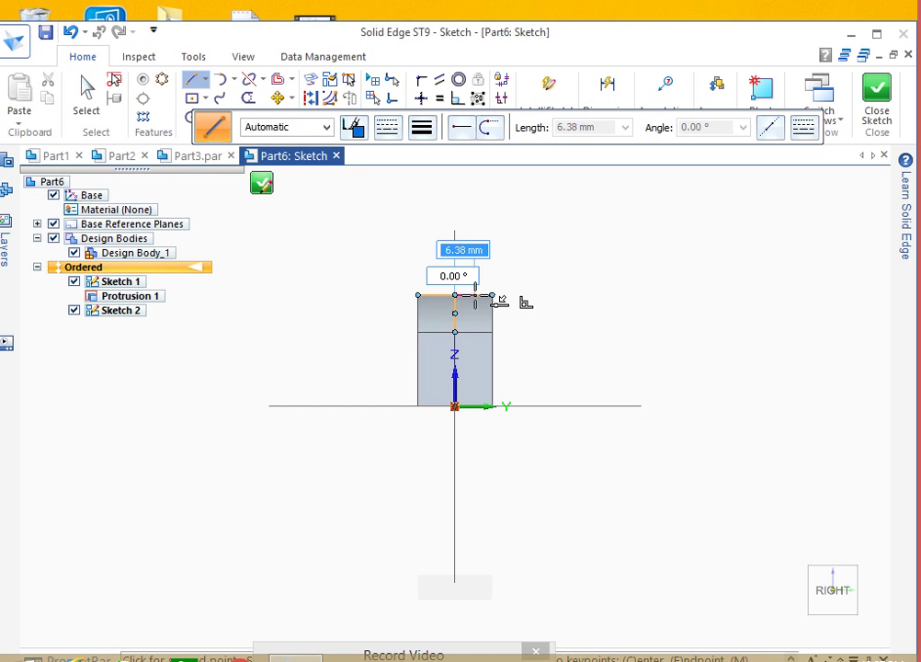
{"action": "type", "text": "6"}
{"action": "key", "text": "Tab"}
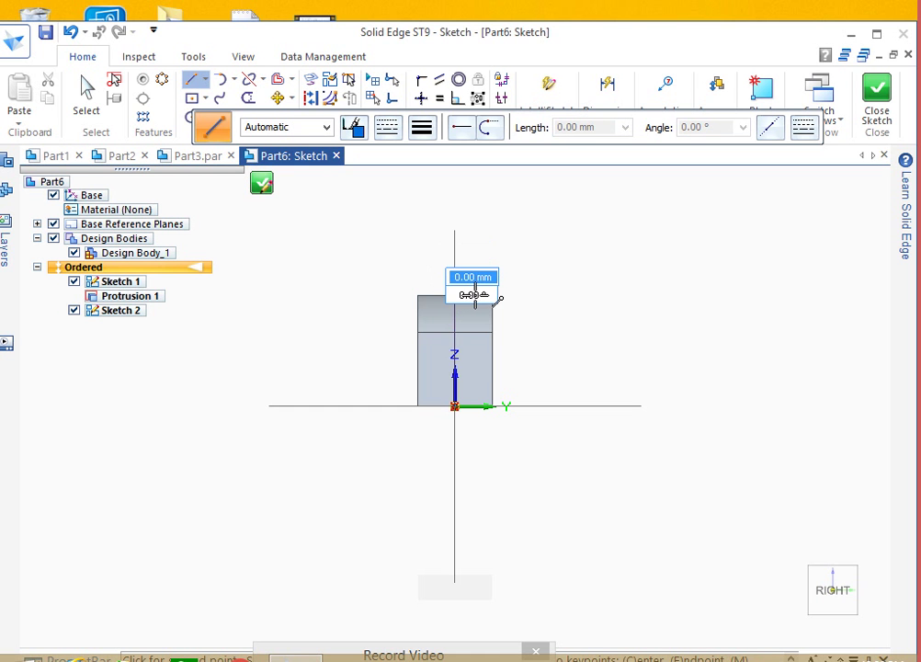
{"action": "left_click", "coordinate": [474, 295]}
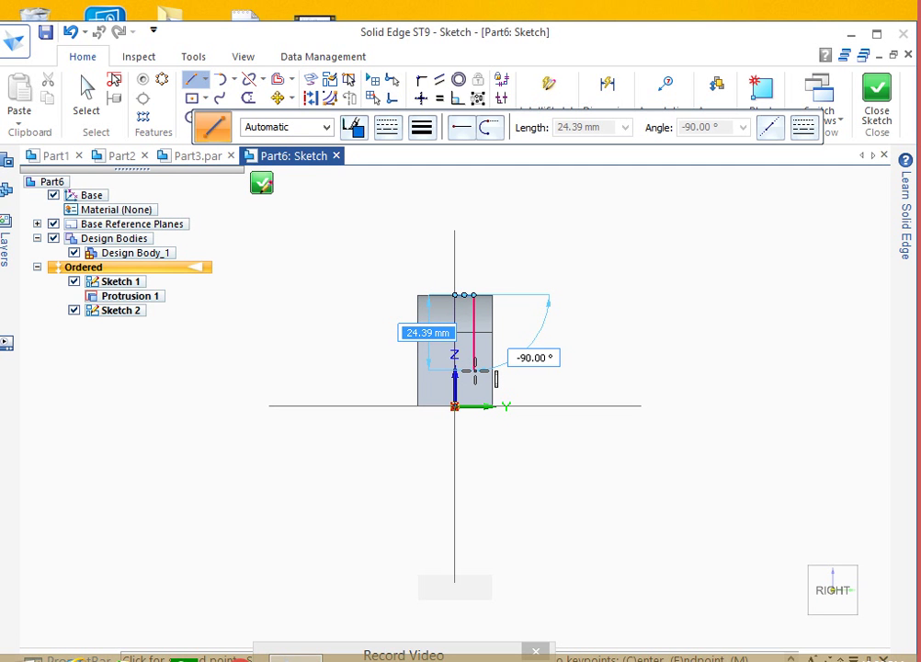
Step: Continue the slot profile straight down with two connected vertical lines, 14 mm and 12 mm long
{"action": "type", "text": "14"}
{"action": "key", "text": "Tab"}
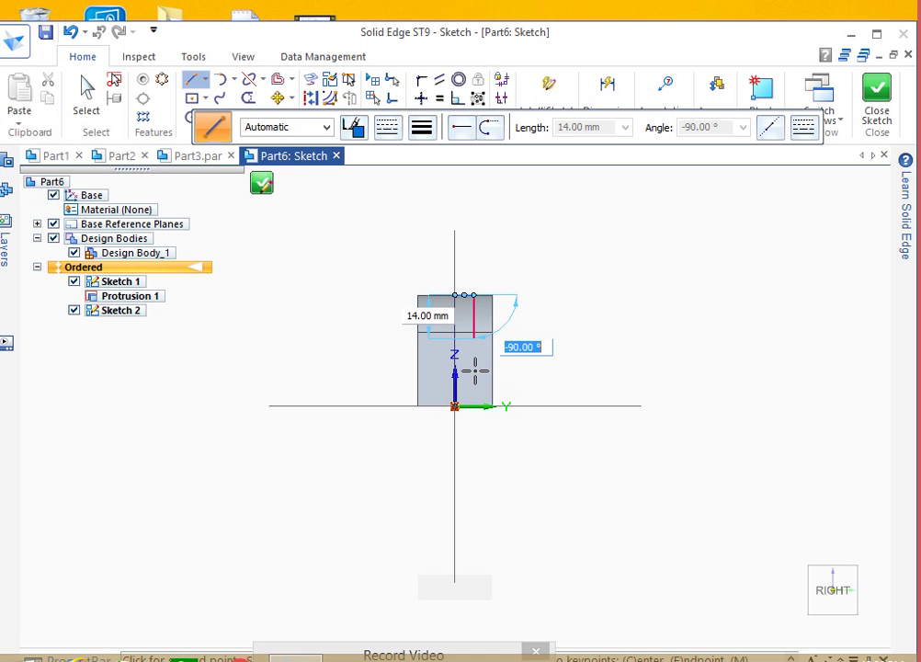
{"action": "key", "text": "Return"}
{"action": "type", "text": "12"}
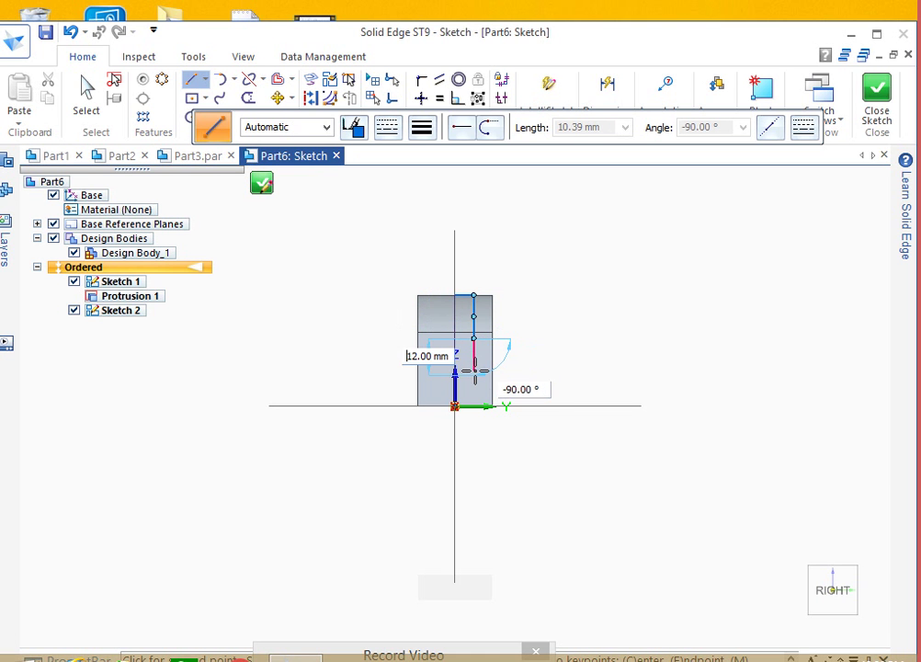
{"action": "key", "text": "Tab"}
{"action": "key", "text": "Return"}
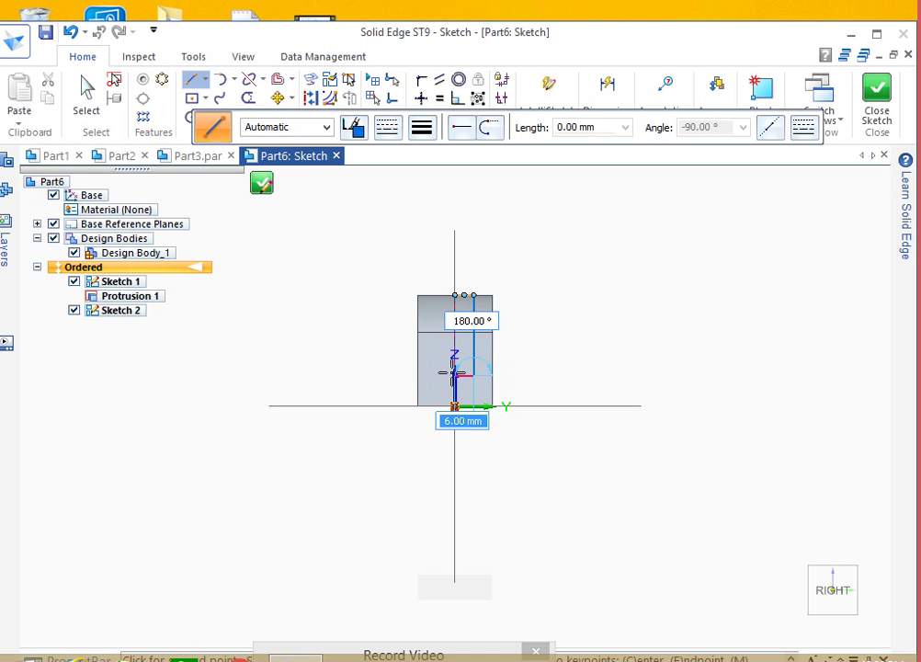
Step: Close the slot rectangle with a 12 mm bottom line, a vertical side and a top line to the start point, and finish the sketch
{"action": "type", "text": "12"}
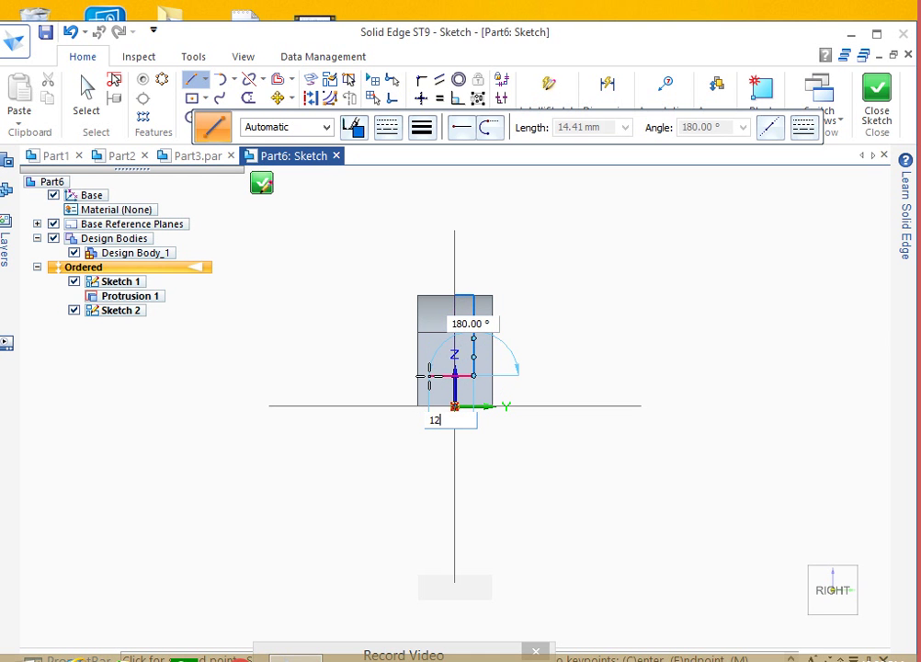
{"action": "key", "text": "Tab"}
{"action": "key", "text": "Return"}
{"action": "left_click", "coordinate": [436, 375]}
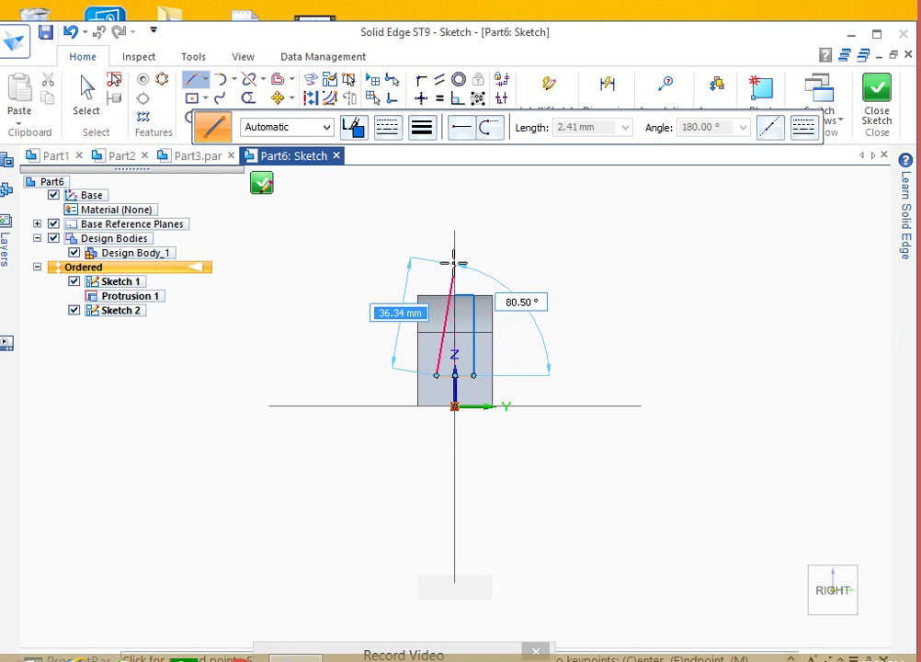
{"action": "left_click", "coordinate": [436, 296]}
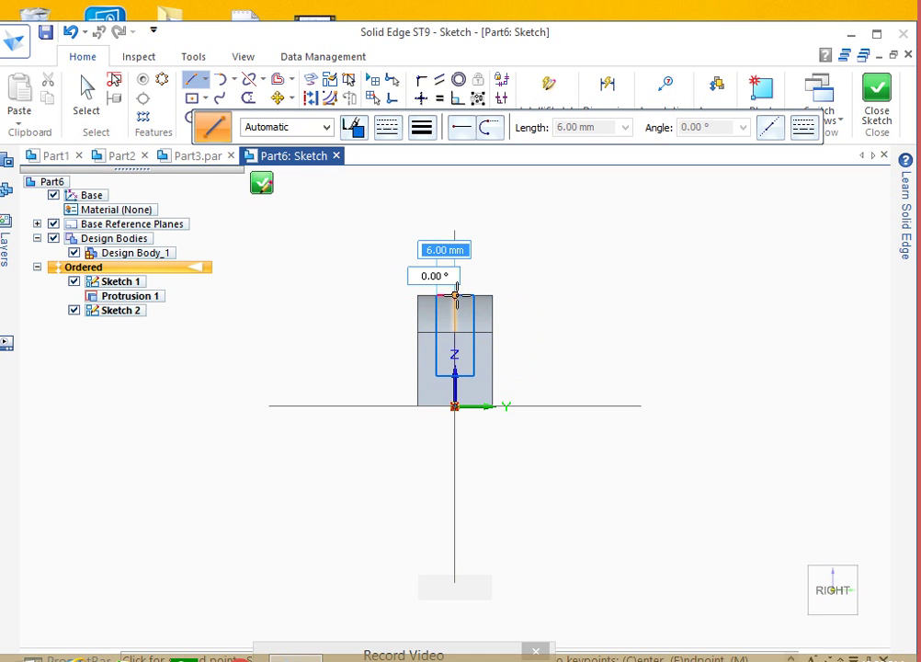
{"action": "right_click", "coordinate": [455, 295]}
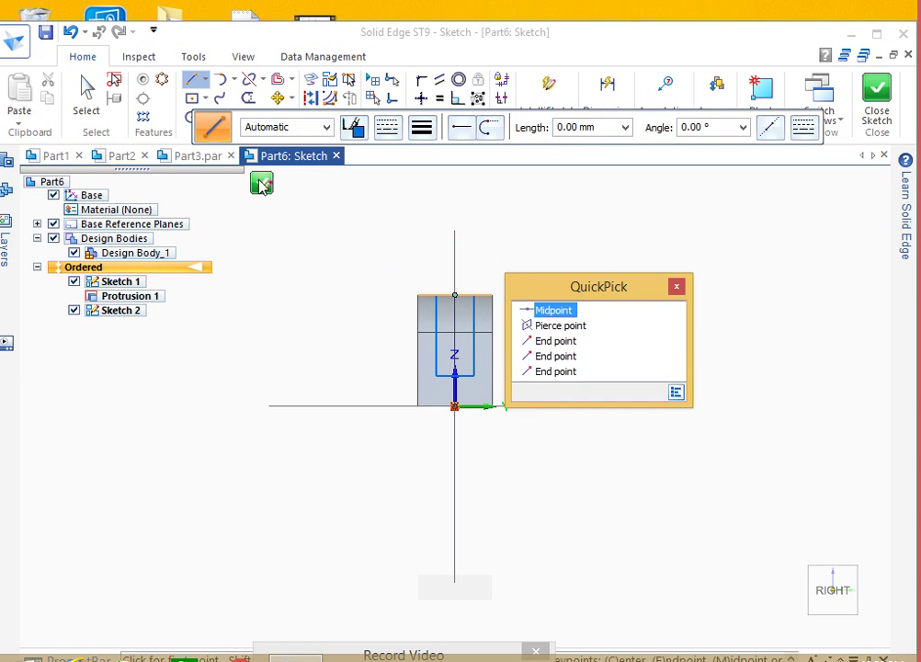
{"action": "key", "text": "Escape"}
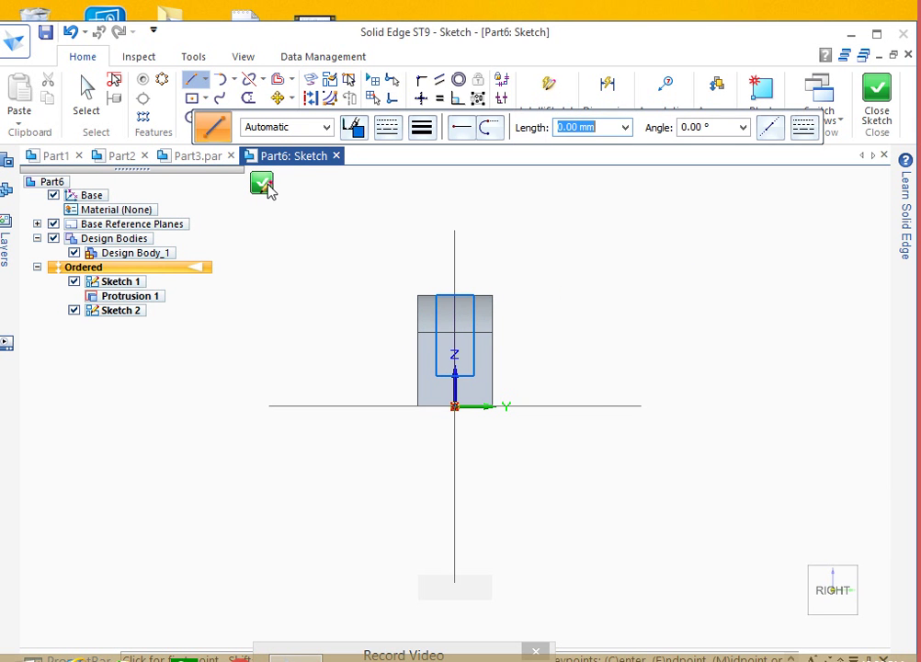
{"action": "left_click", "coordinate": [262, 184]}
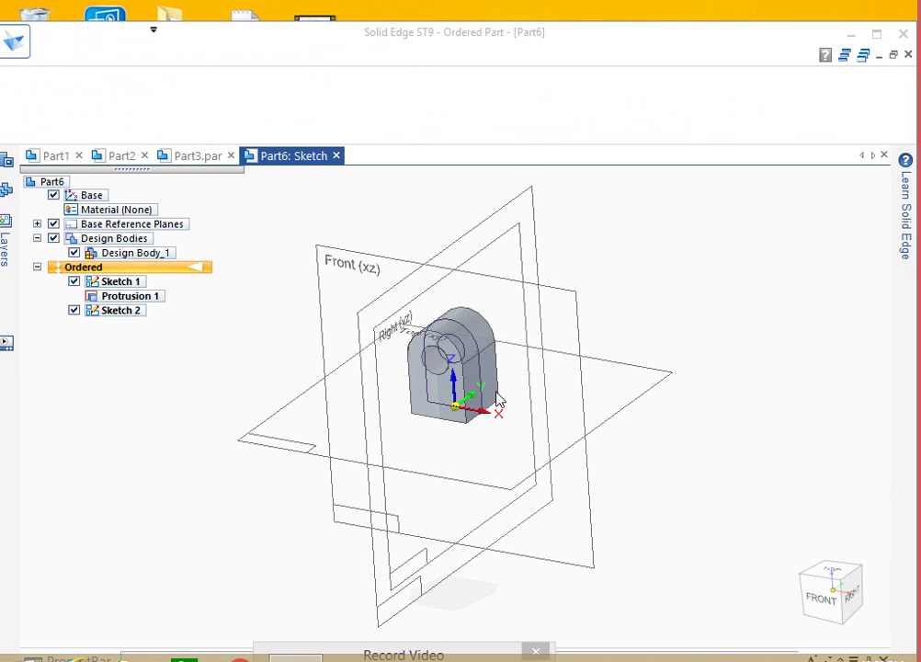
{"action": "left_click", "coordinate": [328, 130]}
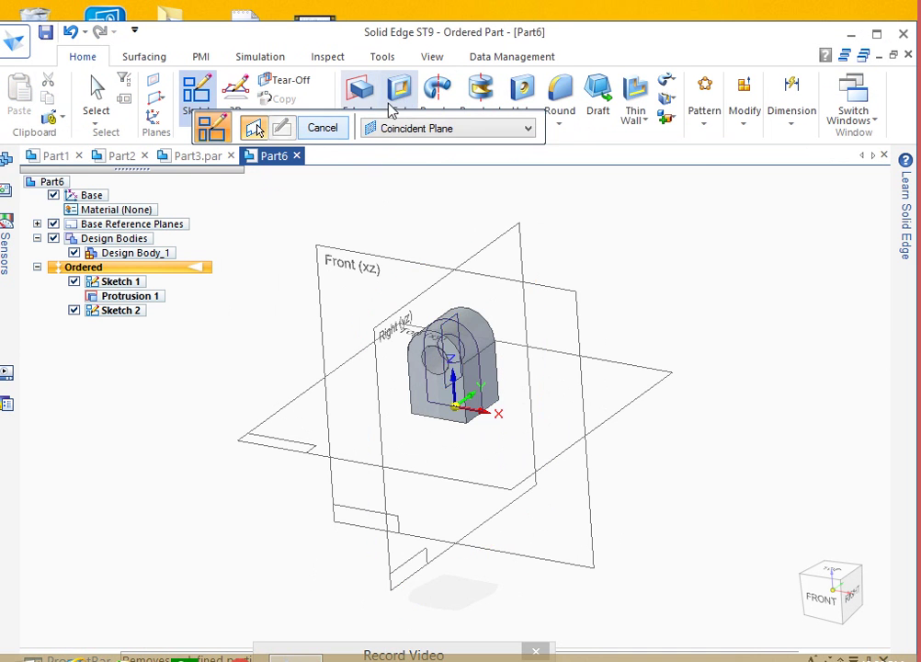
Step: Cut the slot rectangle symmetrically through the body with a total distance of about 44 mm
{"action": "left_click", "coordinate": [401, 89]}
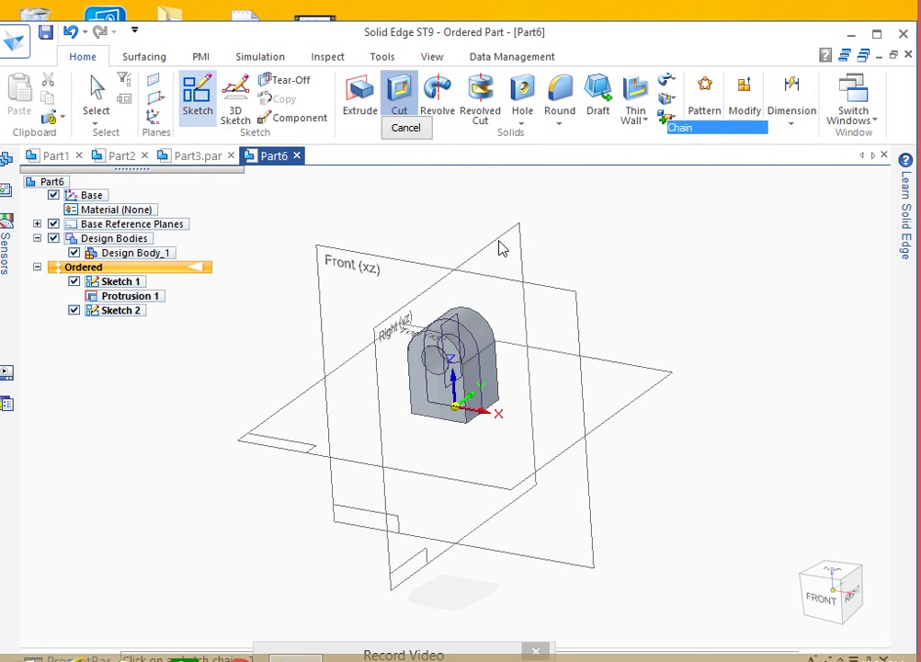
{"action": "left_click", "coordinate": [446, 335]}
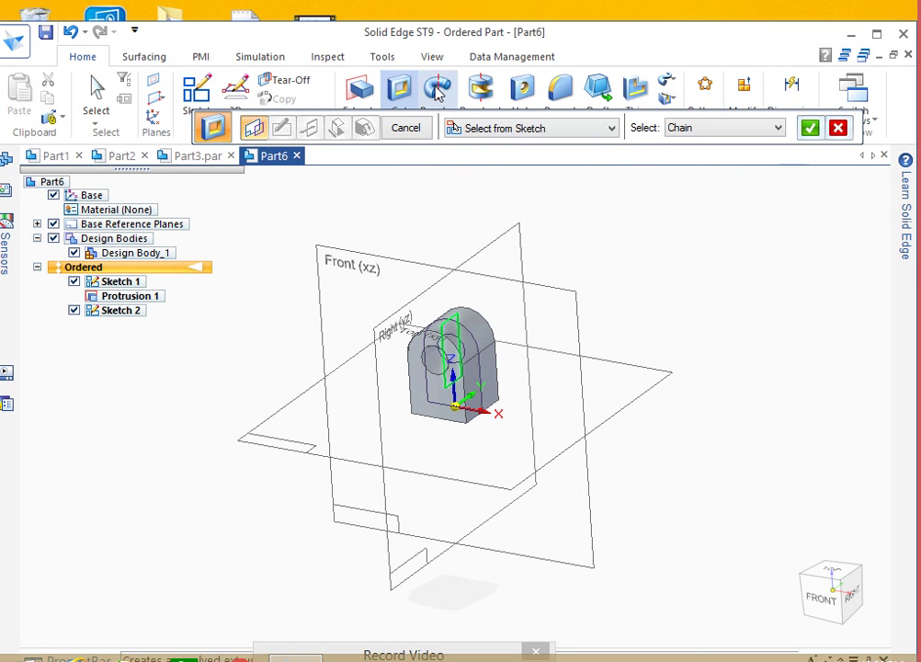
{"action": "left_click", "coordinate": [810, 128]}
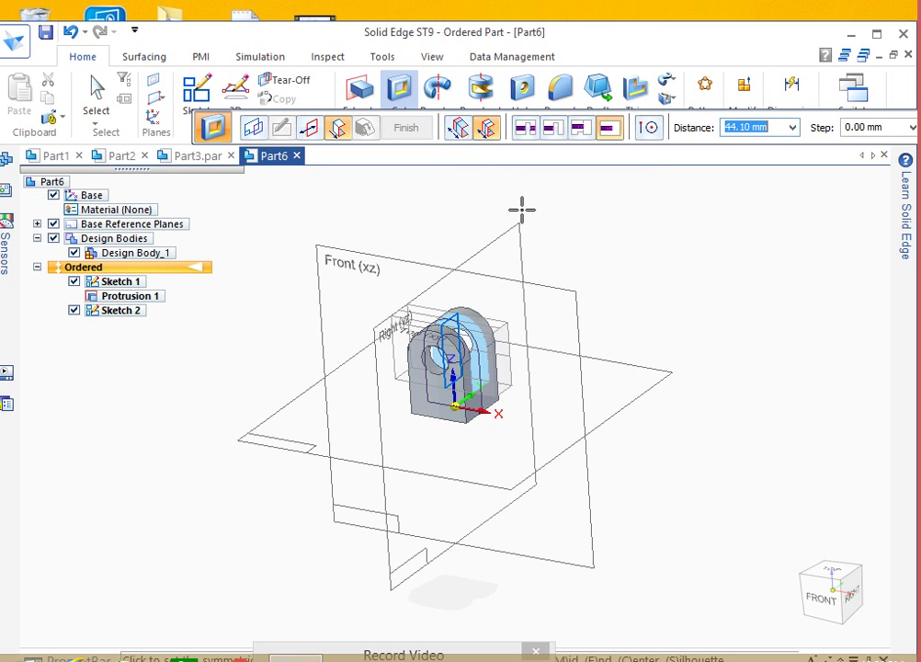
{"action": "left_click", "coordinate": [522, 210]}
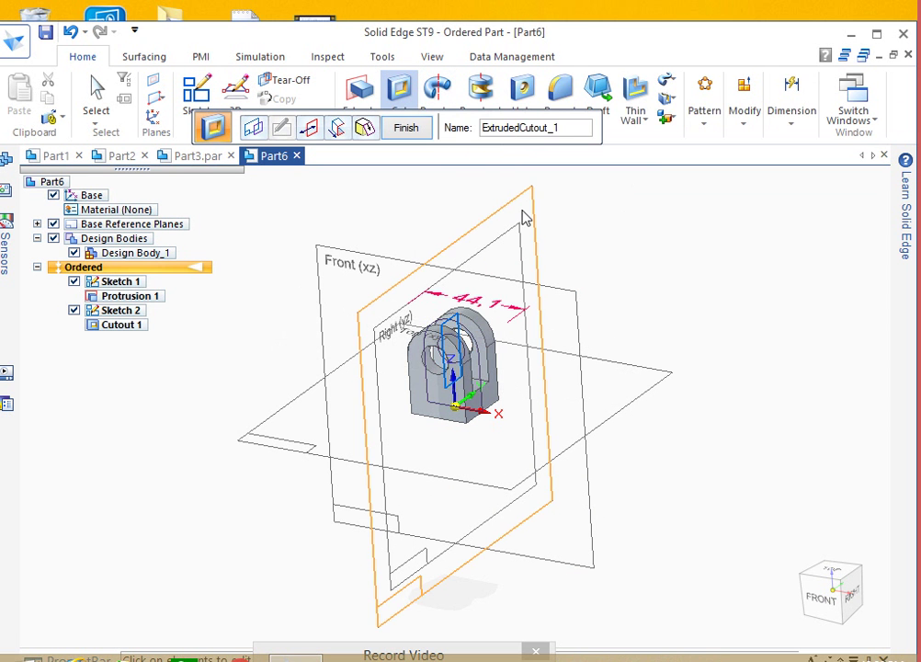
{"action": "left_click", "coordinate": [410, 127]}
Step: Start a sketch on the Right (yz) plane and draw a 21 mm vertical line straight down from the origin
{"action": "mouse_move", "coordinate": [680, 285]}
{"action": "middle_mouse_down"}
{"action": "mouse_move", "coordinate": [512, 306]}
{"action": "mouse_move", "coordinate": [519, 325]}
{"action": "mouse_move", "coordinate": [631, 383]}
{"action": "mouse_move", "coordinate": [707, 261]}
{"action": "mouse_move", "coordinate": [699, 271]}
{"action": "mouse_move", "coordinate": [591, 286]}
{"action": "mouse_move", "coordinate": [536, 158]}
{"action": "mouse_move", "coordinate": [553, 306]}
{"action": "middle_mouse_up"}
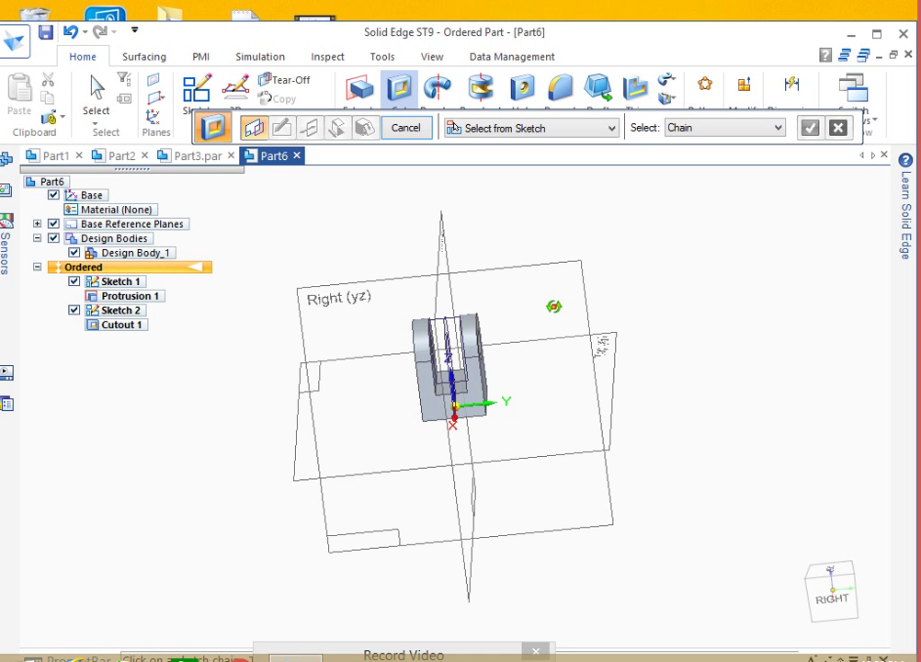
{"action": "middle_click_drag", "start_coordinate": [553, 306], "coordinate": [653, 265]}
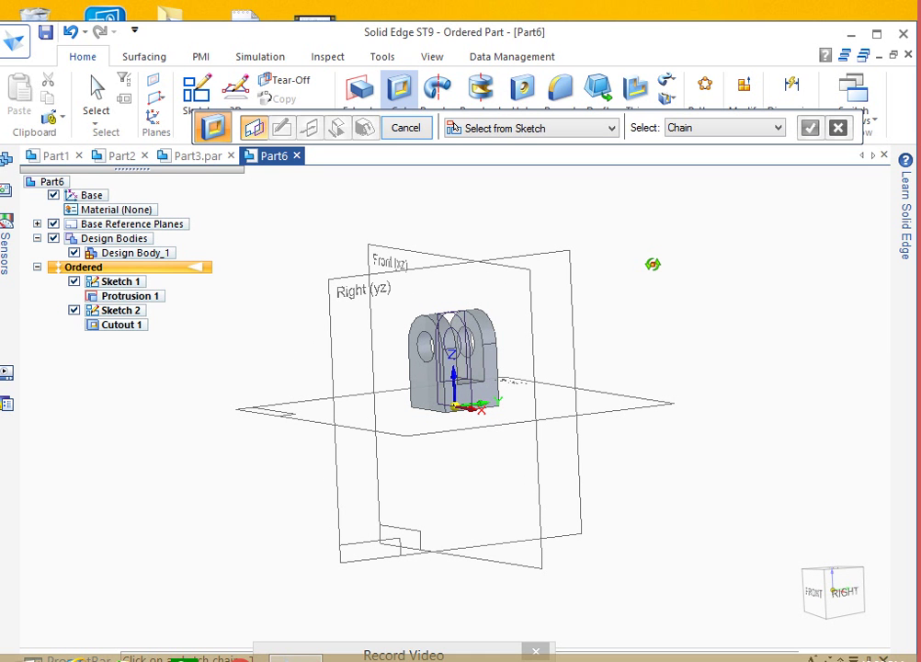
{"action": "middle_click_drag", "start_coordinate": [653, 264], "coordinate": [582, 295]}
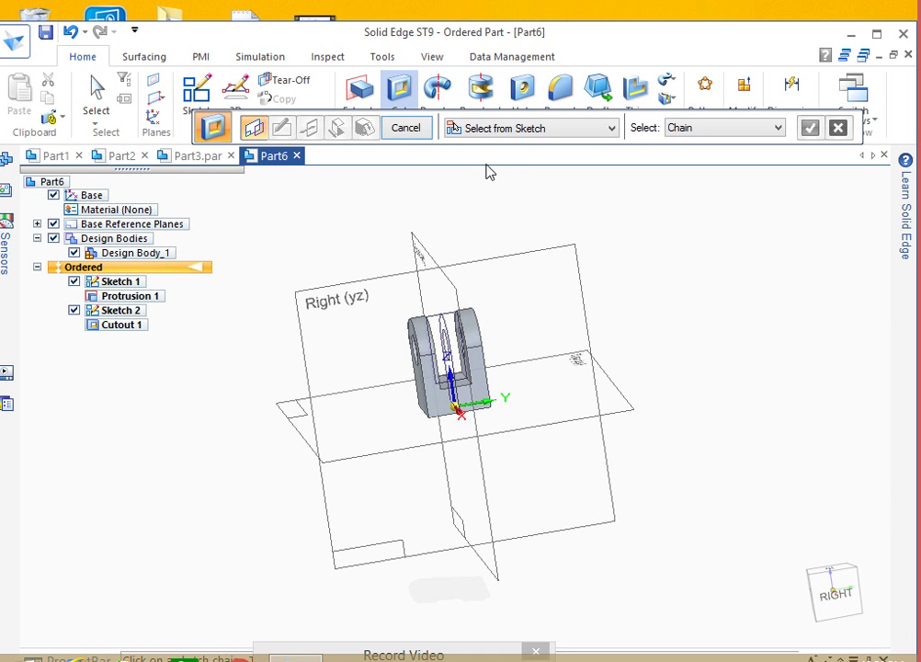
{"action": "left_click", "coordinate": [195, 96]}
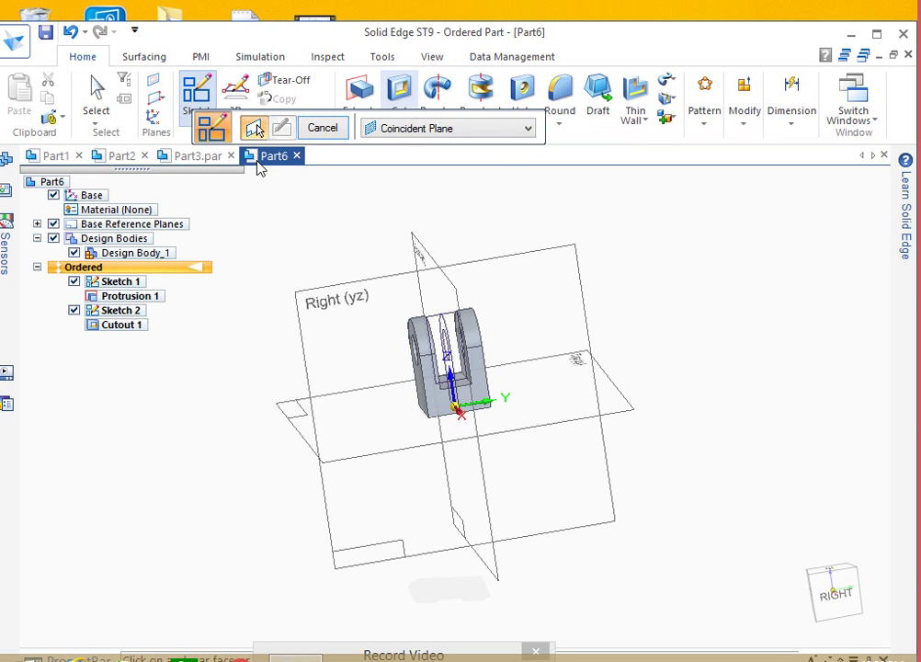
{"action": "left_click", "coordinate": [339, 334]}
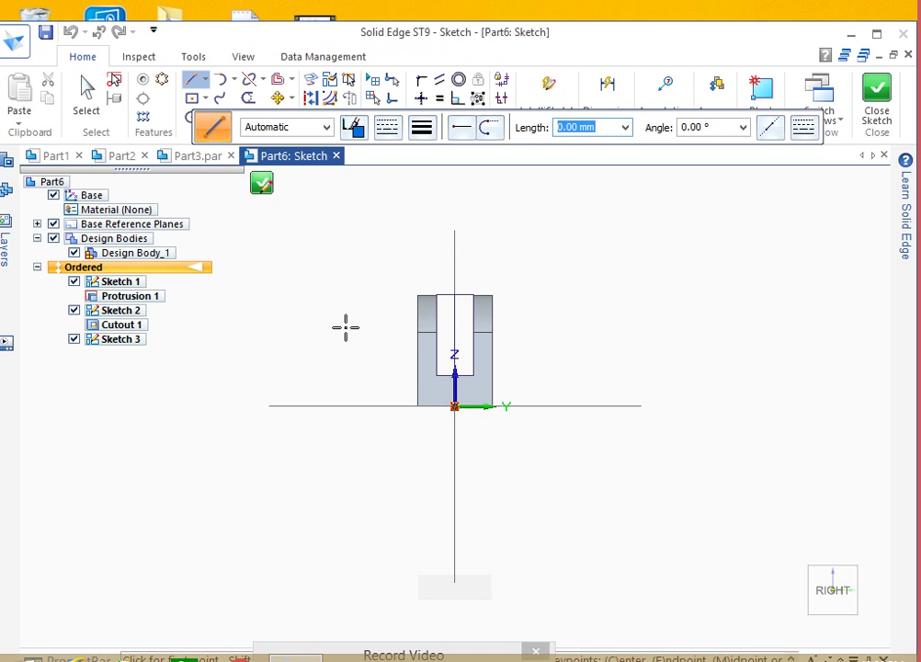
{"action": "left_click", "coordinate": [454, 407]}
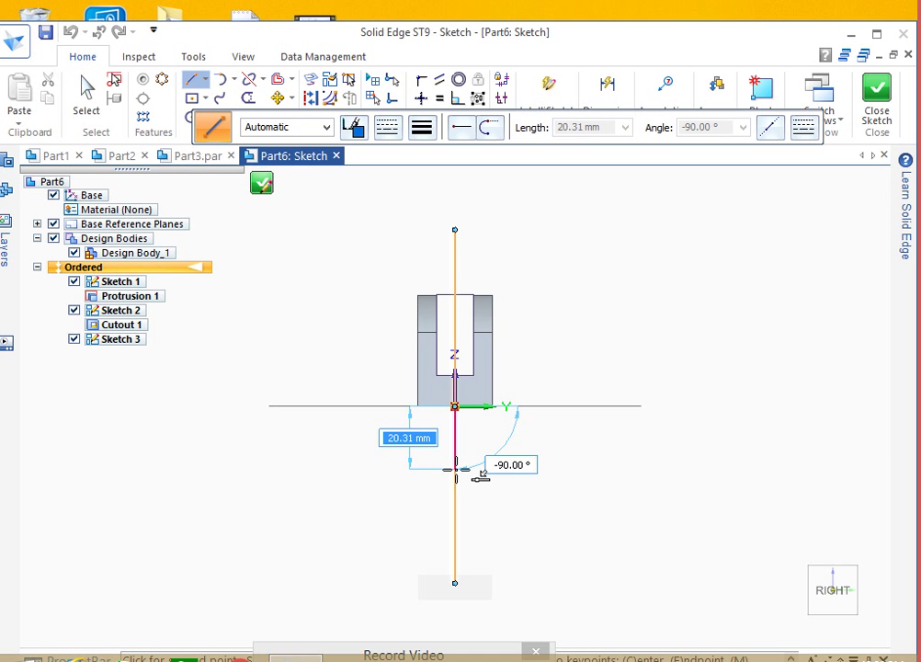
{"action": "type", "text": "21"}
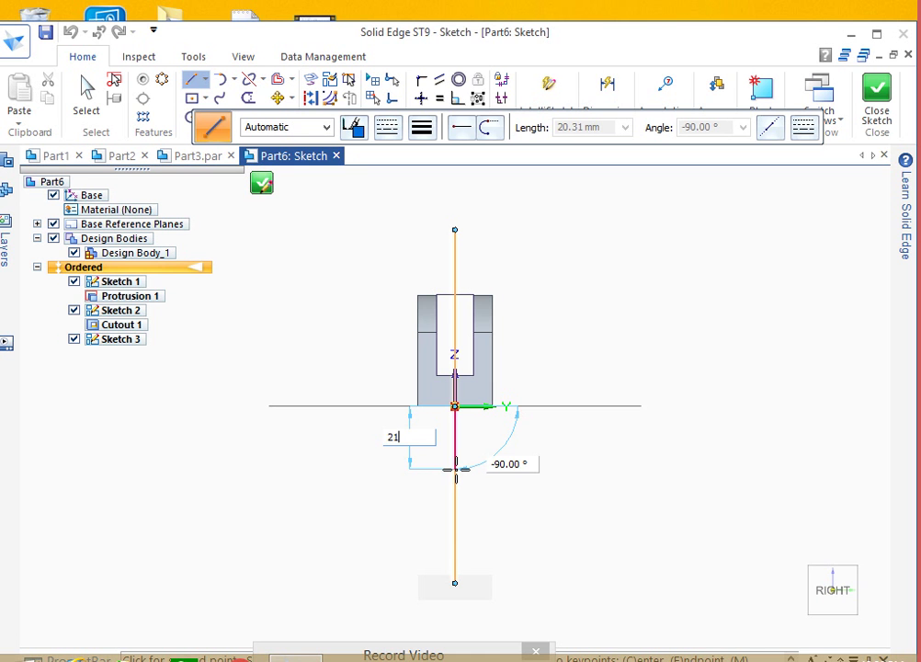
{"action": "key", "text": "Tab"}
{"action": "key", "text": "Return"}
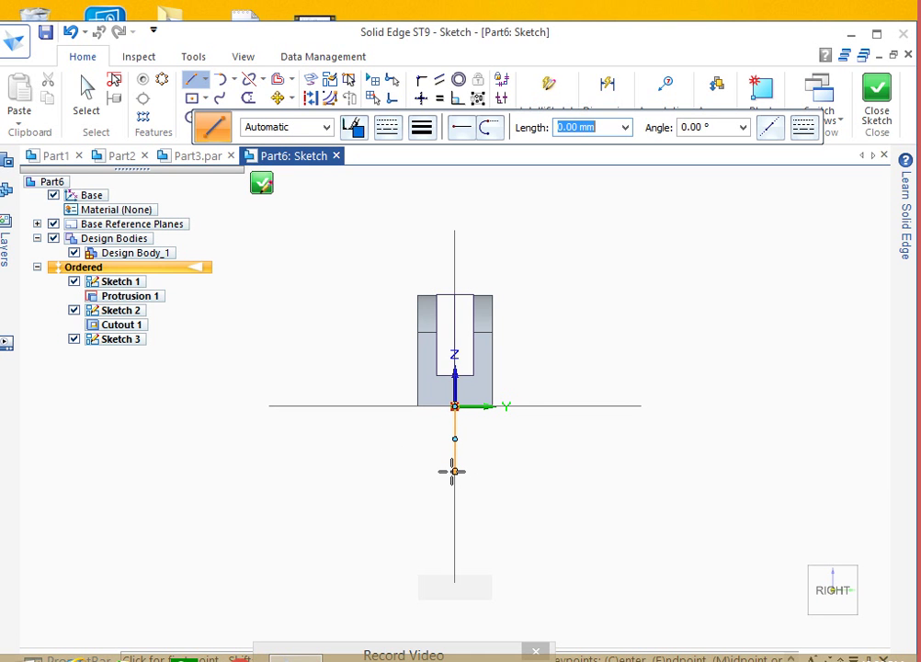
Step: From the line's lower end, draw a 15 mm line straight up and continue with a 5 mm horizontal line toward +Y
{"action": "left_click", "coordinate": [454, 472]}
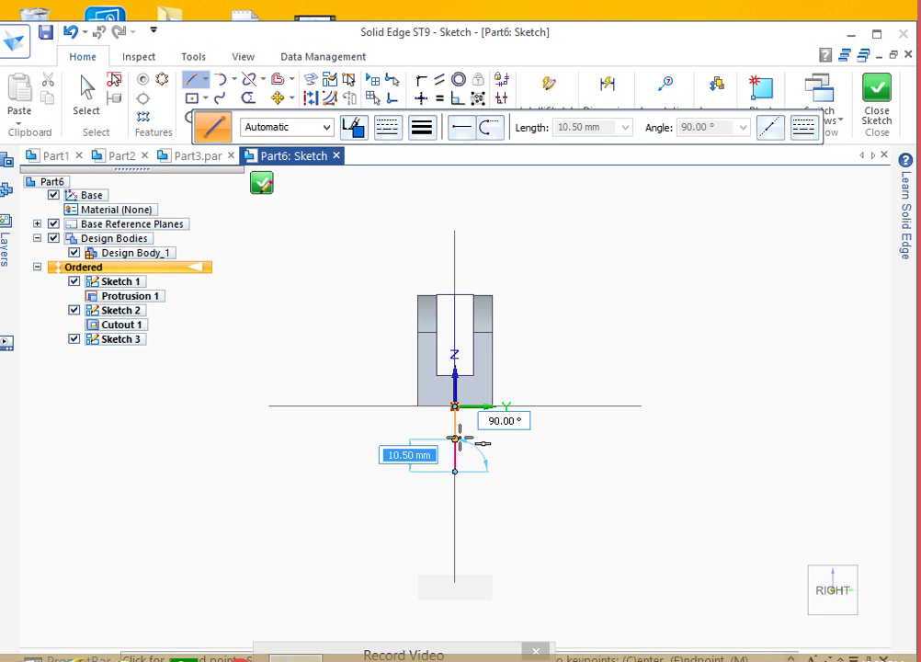
{"action": "type", "text": "15"}
{"action": "key", "text": "Tab"}
{"action": "key", "text": "Return"}
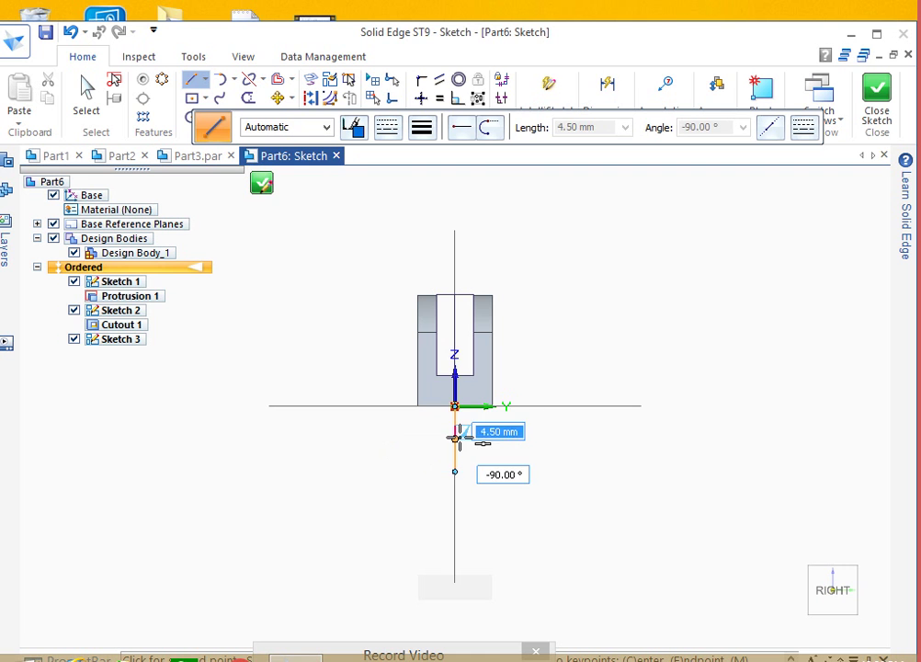
{"action": "left_click", "coordinate": [479, 427]}
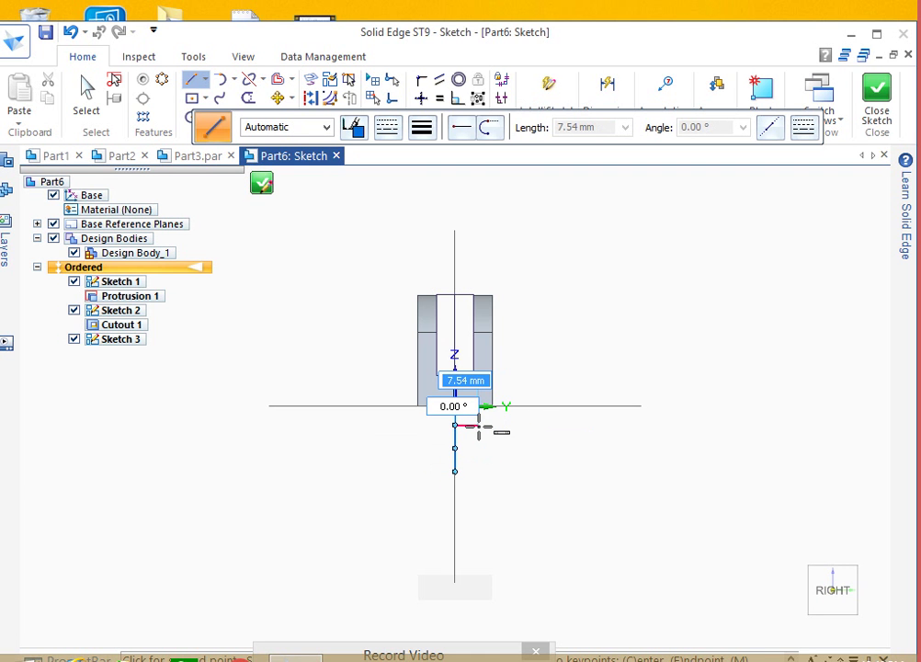
{"action": "type", "text": "5"}
{"action": "key", "text": "Tab"}
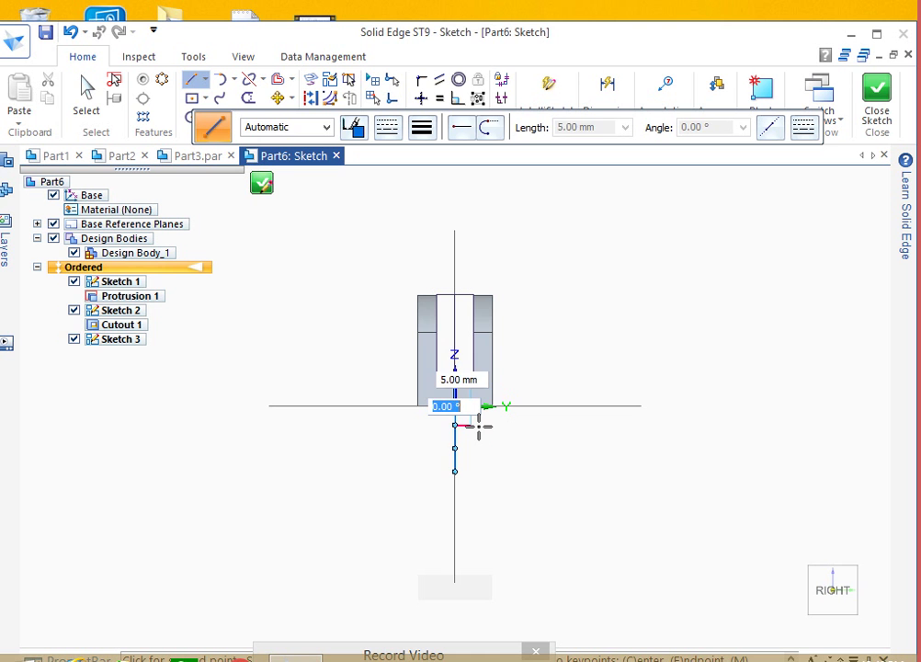
{"action": "key", "text": "Return"}
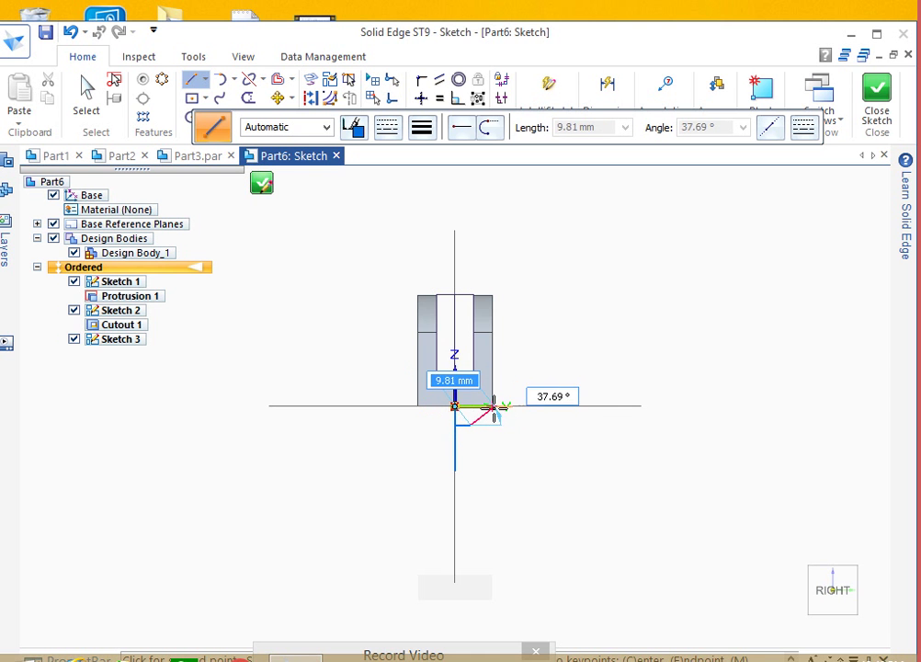
Step: Continue with a sloped line to the body's bottom corner on the +Y side and close back along the bottom edge to the origin
{"action": "scroll", "coordinate": [497, 390], "scroll_direction": "up", "scroll_amount": 2}
{"action": "scroll", "coordinate": [496, 408], "scroll_direction": "up", "scroll_amount": 1}
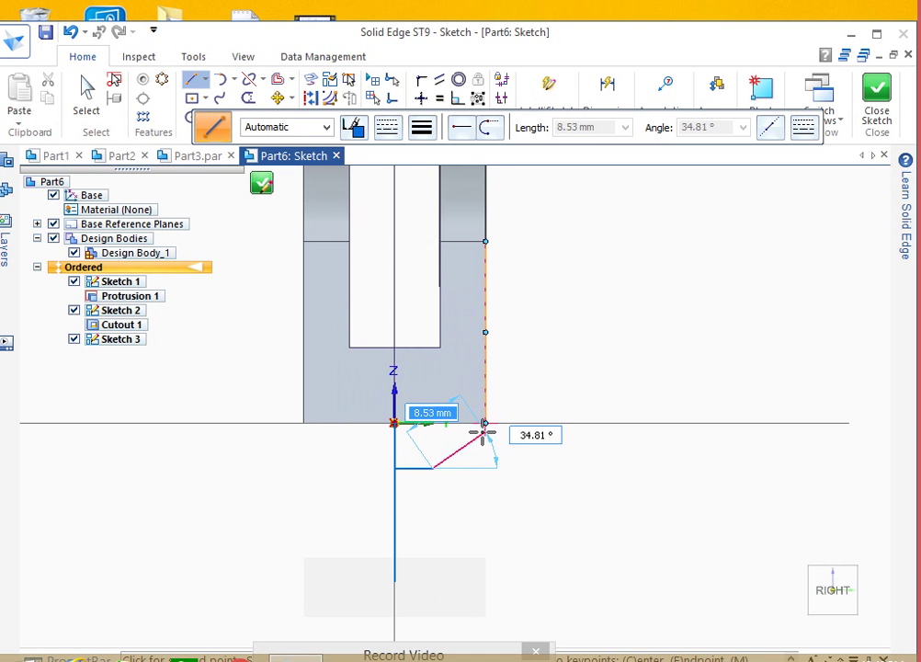
{"action": "left_click", "coordinate": [484, 424]}
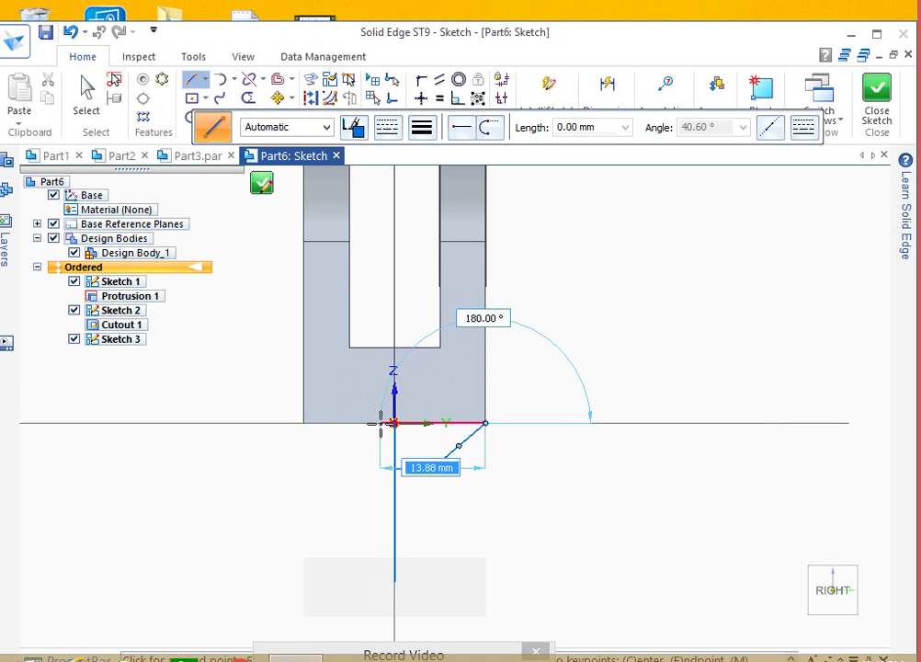
{"action": "left_click", "coordinate": [394, 423]}
{"action": "right_click", "coordinate": [393, 423]}
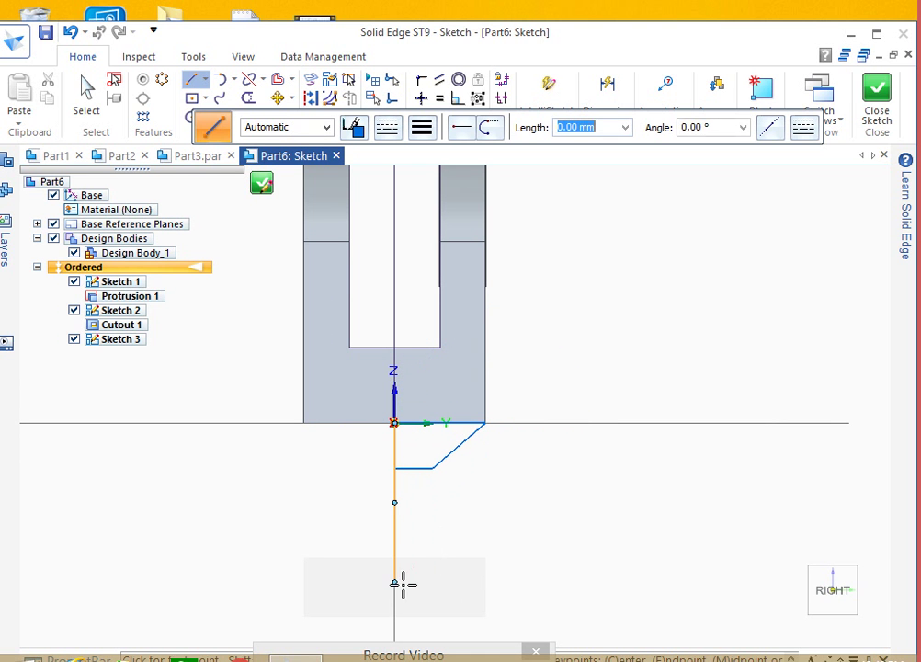
Step: Draw a 10 mm line at 60° from the lowest endpoint and join it vertically to the end of the 5 mm line
{"action": "left_click", "coordinate": [393, 581]}
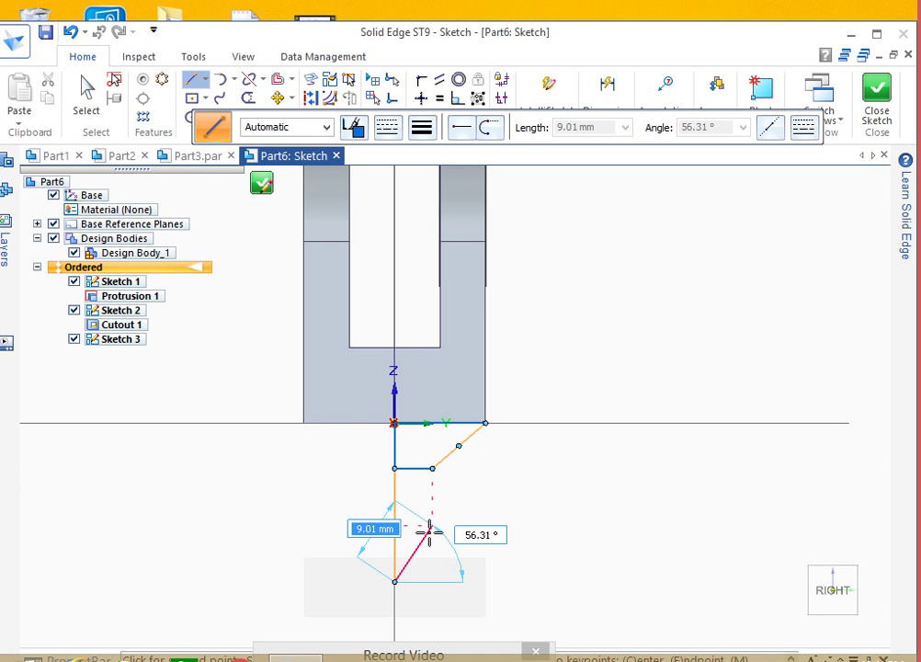
{"action": "key", "text": "Tab"}
{"action": "type", "text": "60"}
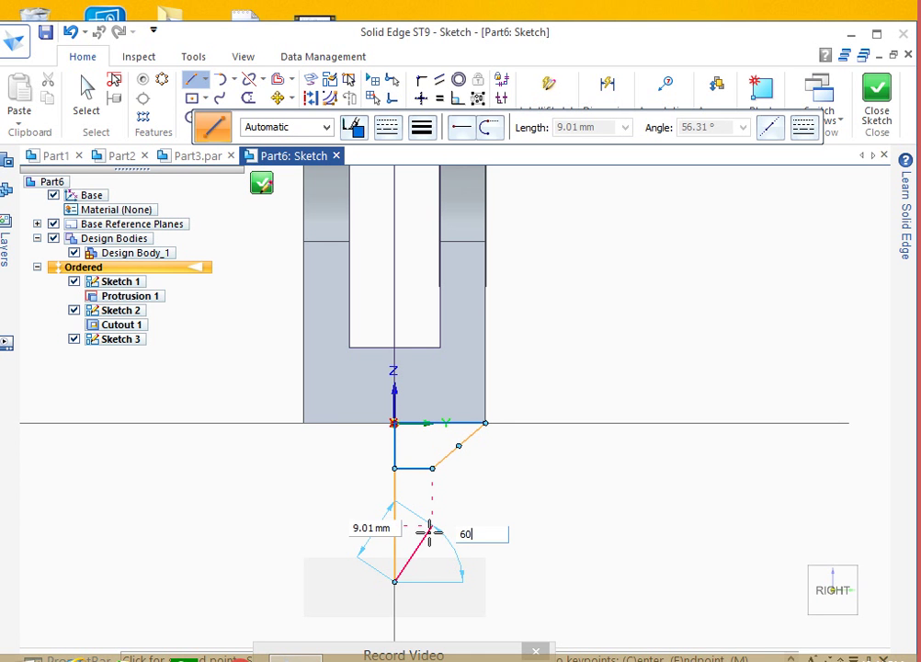
{"action": "key", "text": "Tab"}
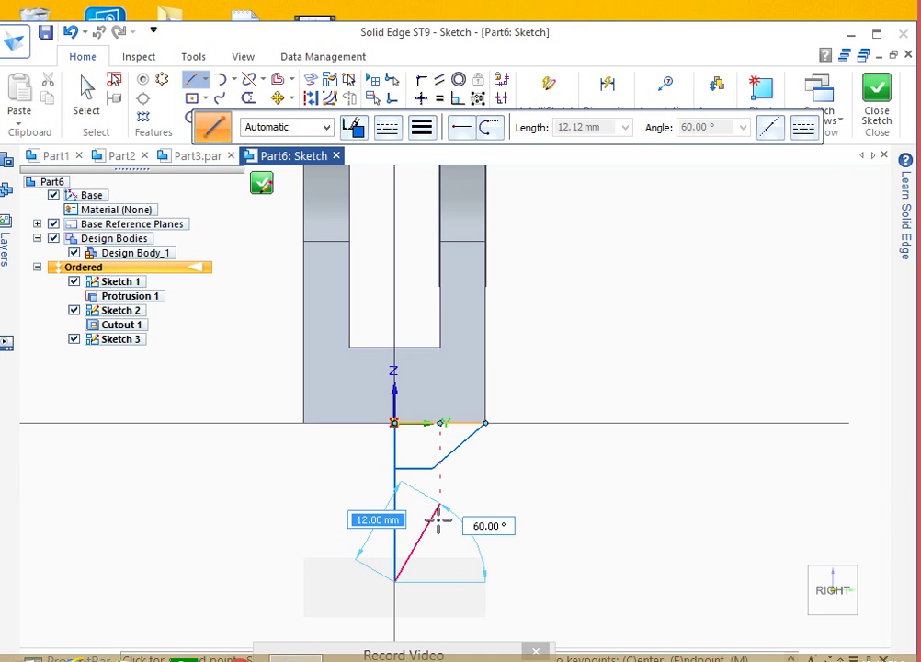
{"action": "scroll", "coordinate": [433, 521], "scroll_direction": "up", "scroll_amount": 2}
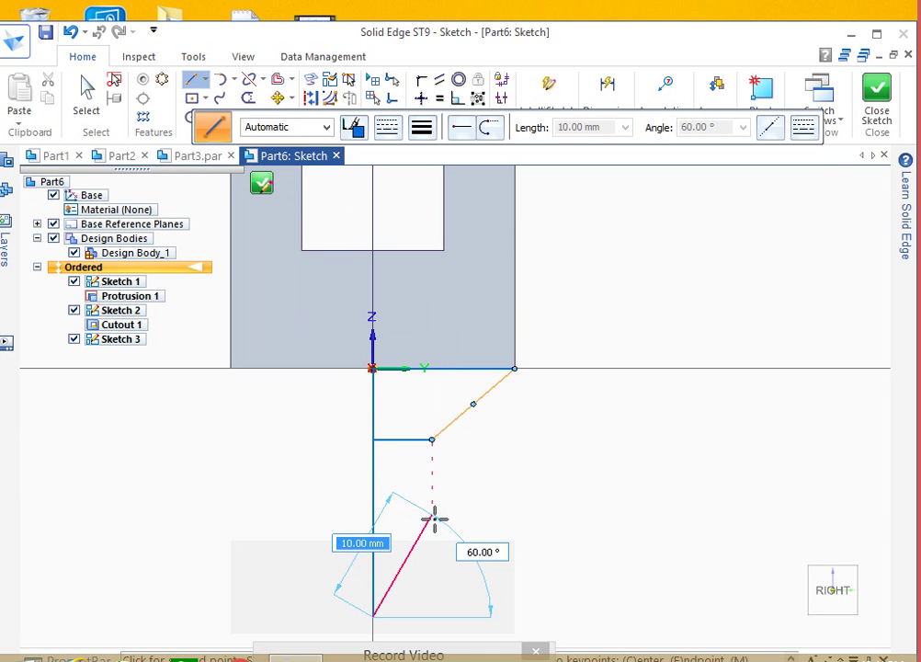
{"action": "left_click", "coordinate": [433, 517]}
{"action": "left_click", "coordinate": [432, 440]}
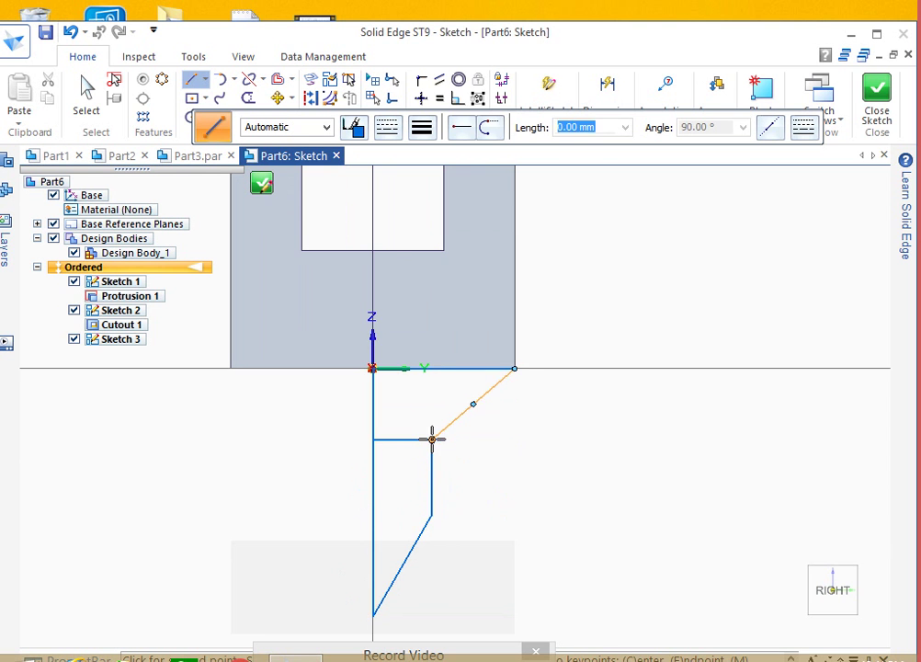
Step: Trim away the 5 mm horizontal line inside the profile and finish the sketch
{"action": "scroll", "coordinate": [573, 549], "scroll_direction": "down", "scroll_amount": 3}
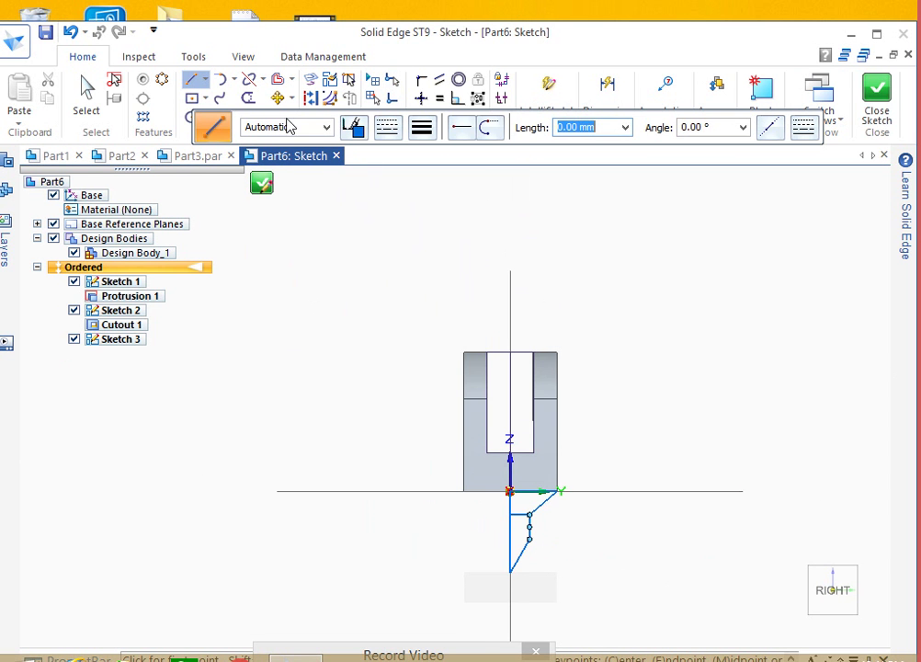
{"action": "left_click", "coordinate": [247, 99]}
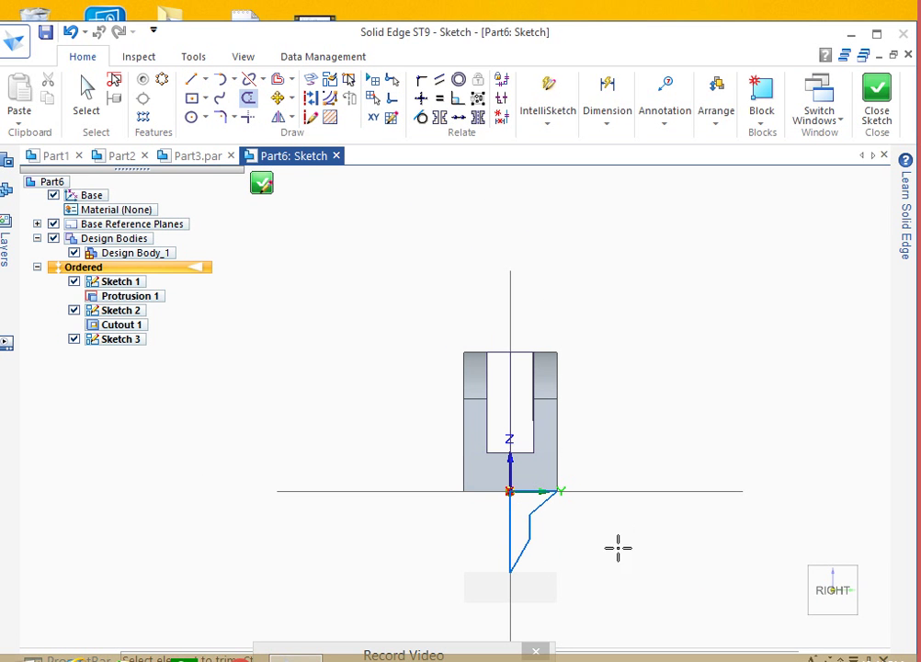
{"action": "left_click", "coordinate": [262, 186]}
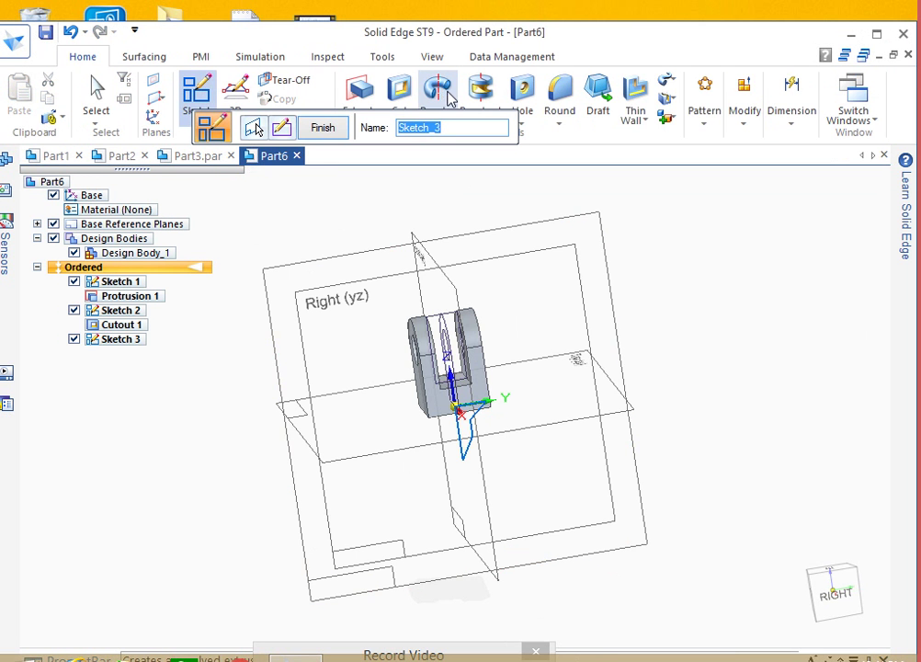
Step: Revolve the closed profile a full 360° about its vertical line to form the pointed stem under the fork
{"action": "left_click", "coordinate": [438, 92]}
{"action": "left_click", "coordinate": [484, 421]}
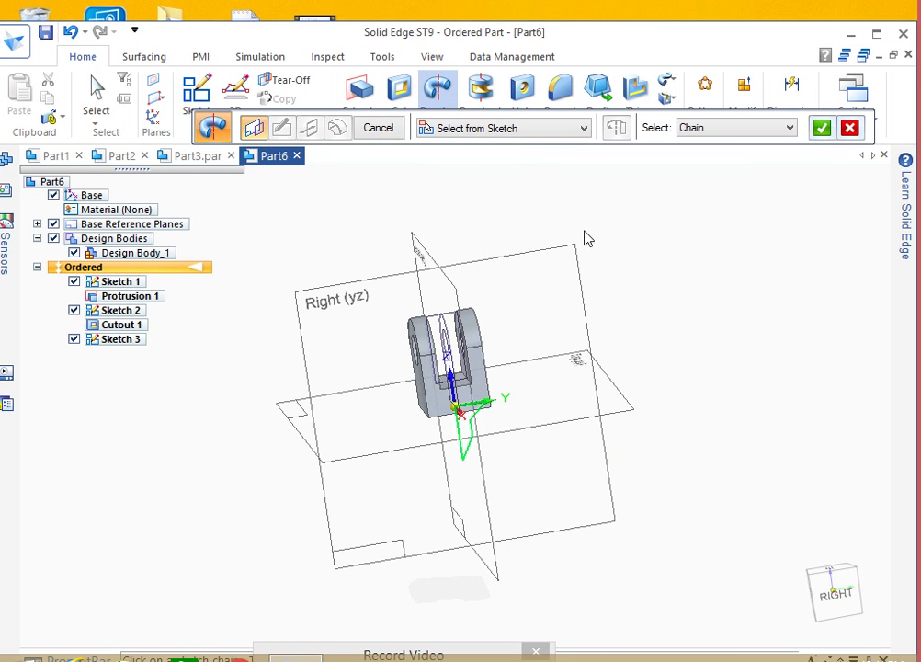
{"action": "left_click", "coordinate": [821, 128]}
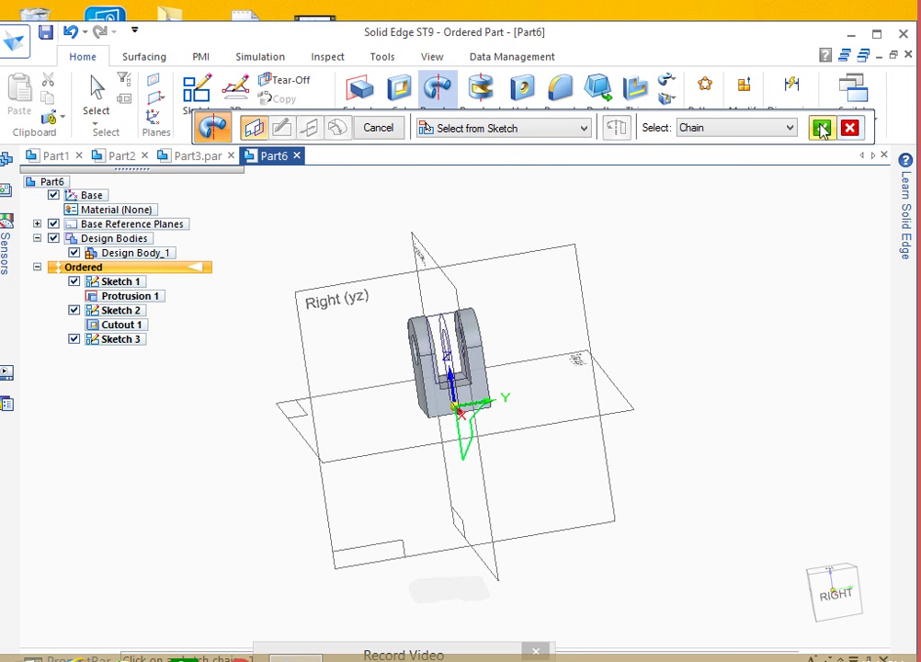
{"action": "left_click", "coordinate": [459, 451]}
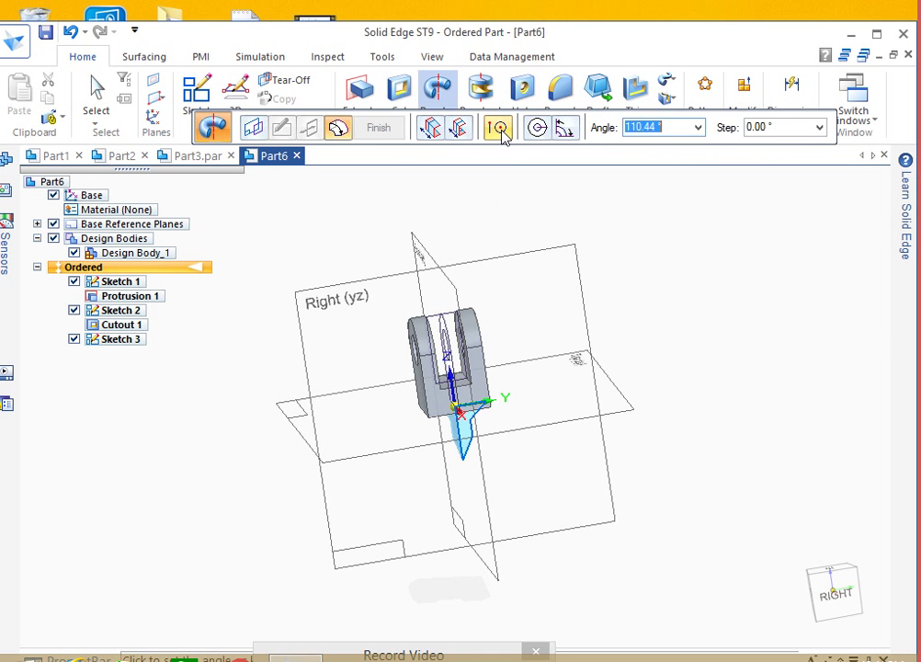
{"action": "left_click", "coordinate": [540, 129]}
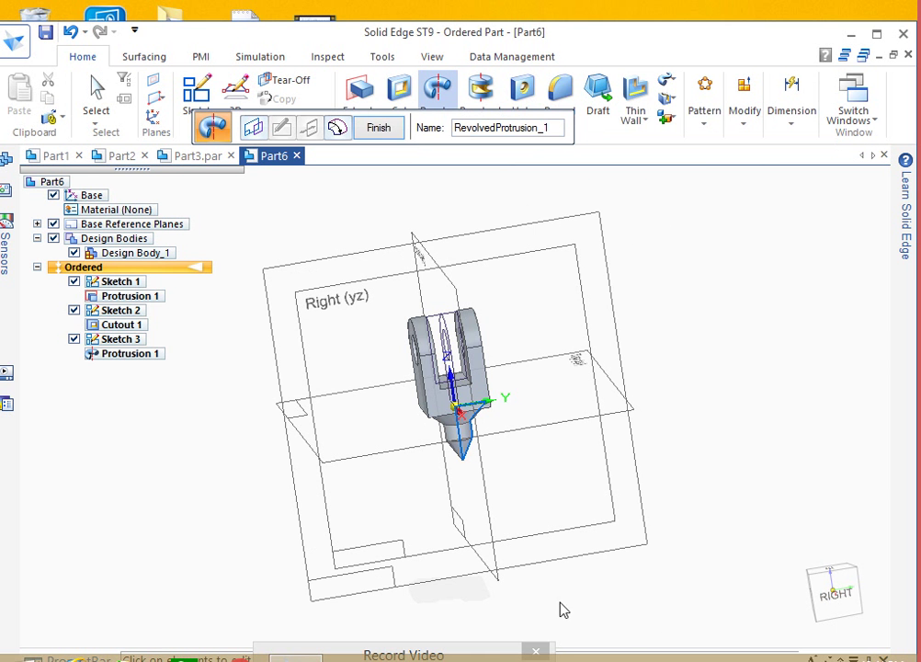
Step: Examine the part with its revolved stem in front, isometric and rotated views
{"action": "middle_click_drag", "start_coordinate": [564, 608], "coordinate": [541, 616]}
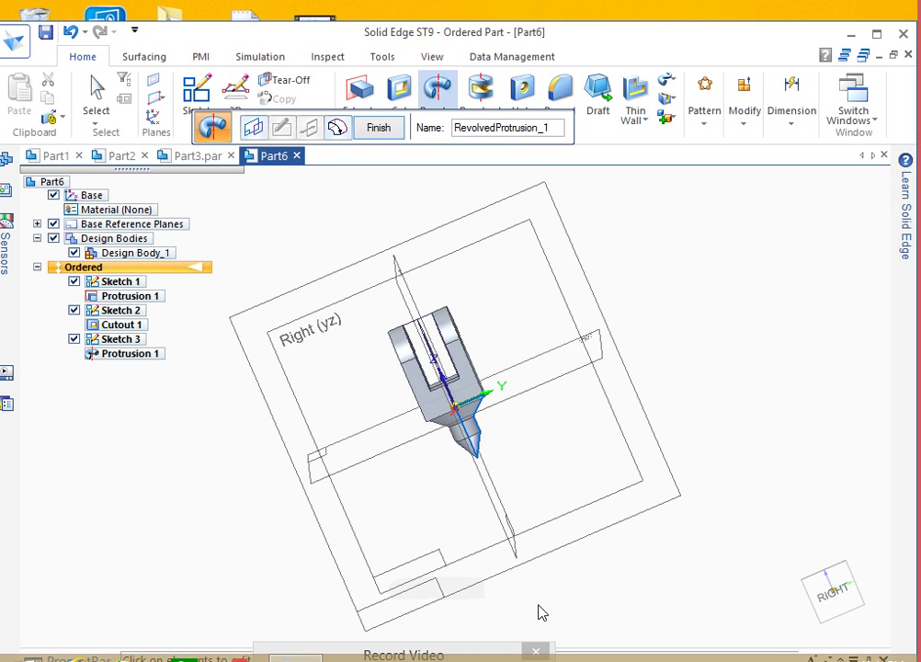
{"action": "key", "text": "ctrl+f"}
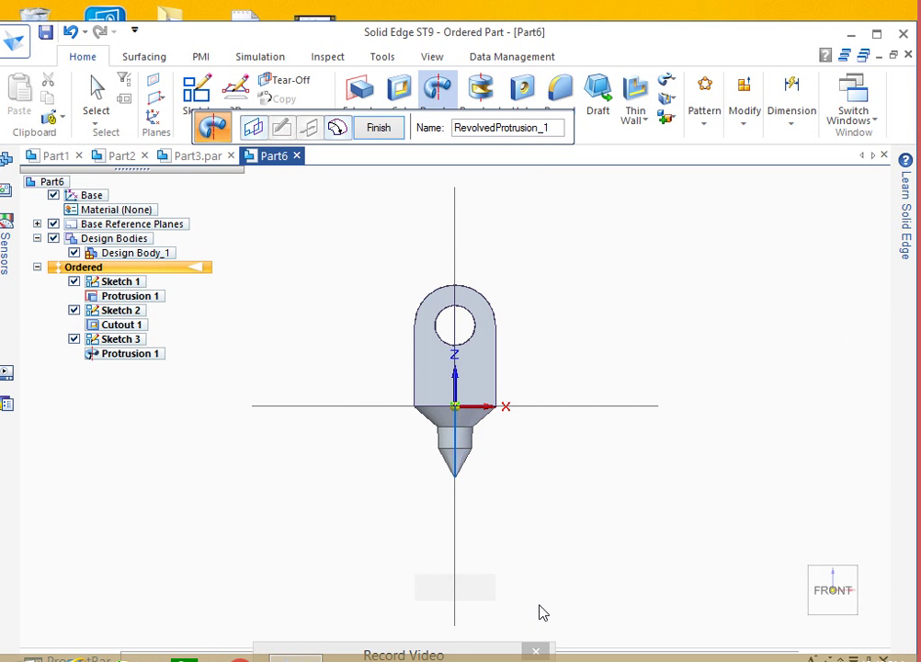
{"action": "key", "text": "ctrl+i"}
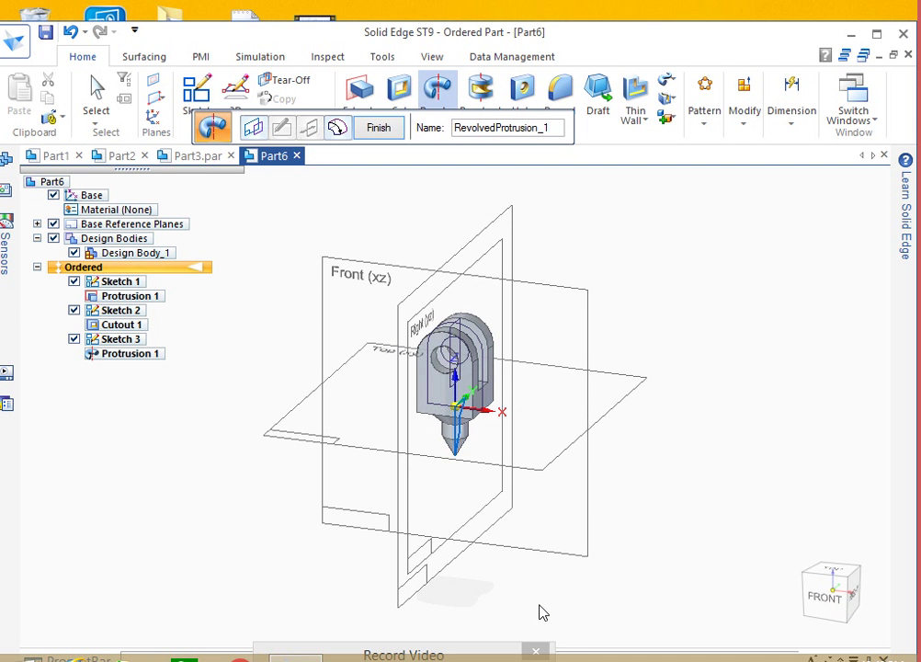
{"action": "key", "text": "ctrl+f"}
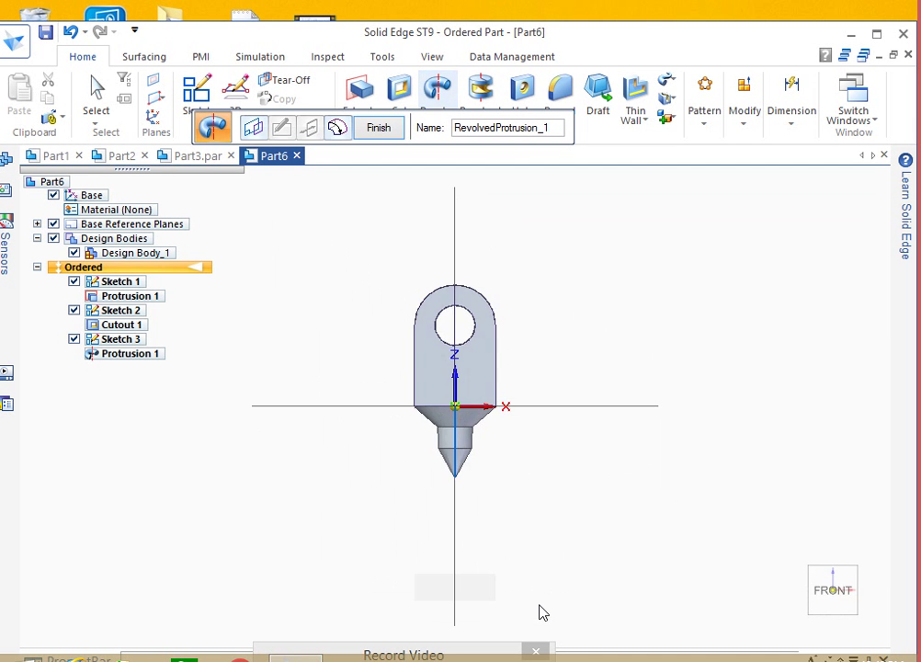
{"action": "key", "text": "ctrl+i"}
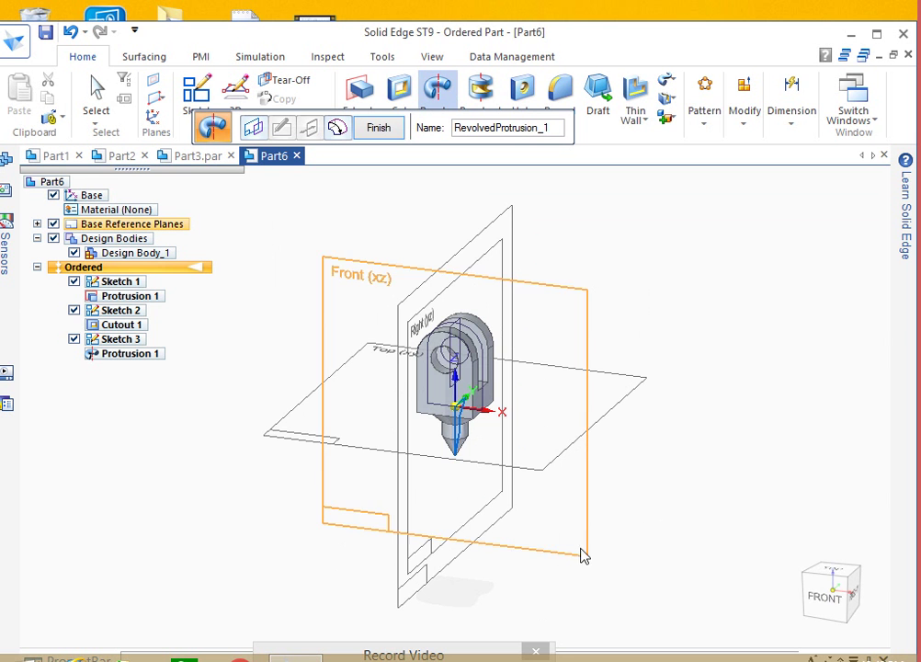
{"action": "middle_click_drag", "start_coordinate": [747, 327], "coordinate": [699, 374]}
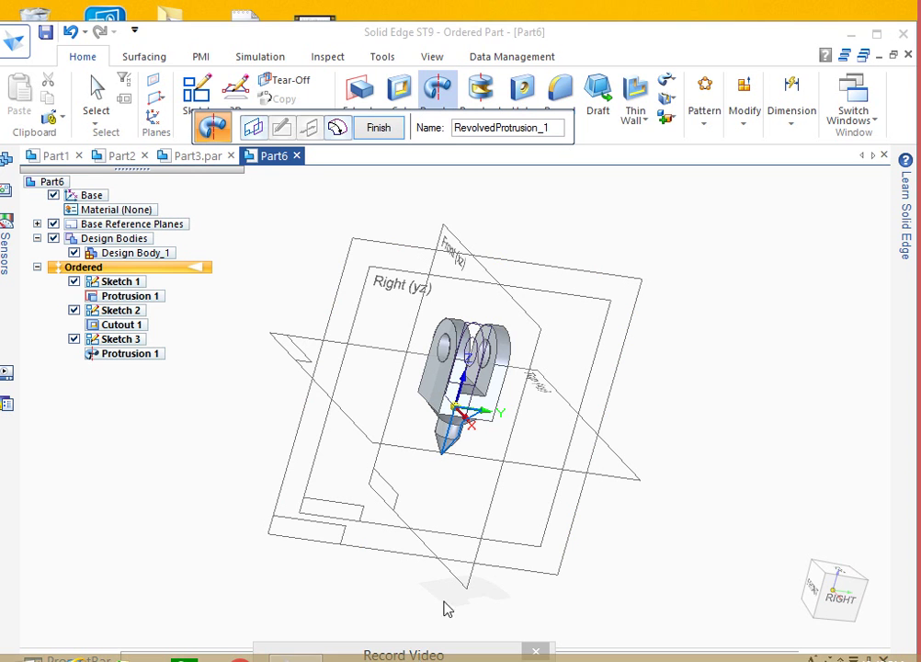
{"action": "left_click", "coordinate": [411, 651]}
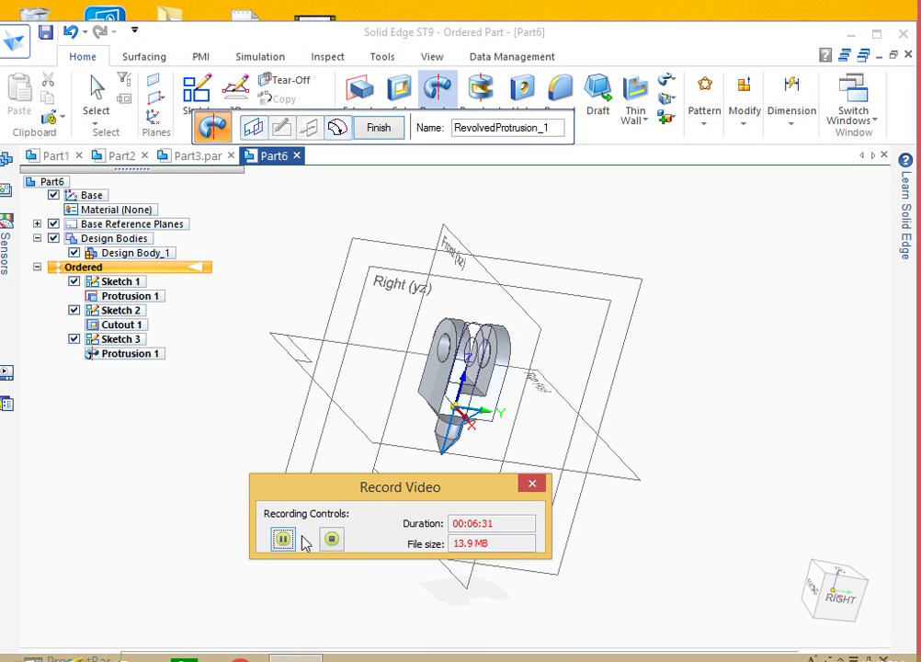